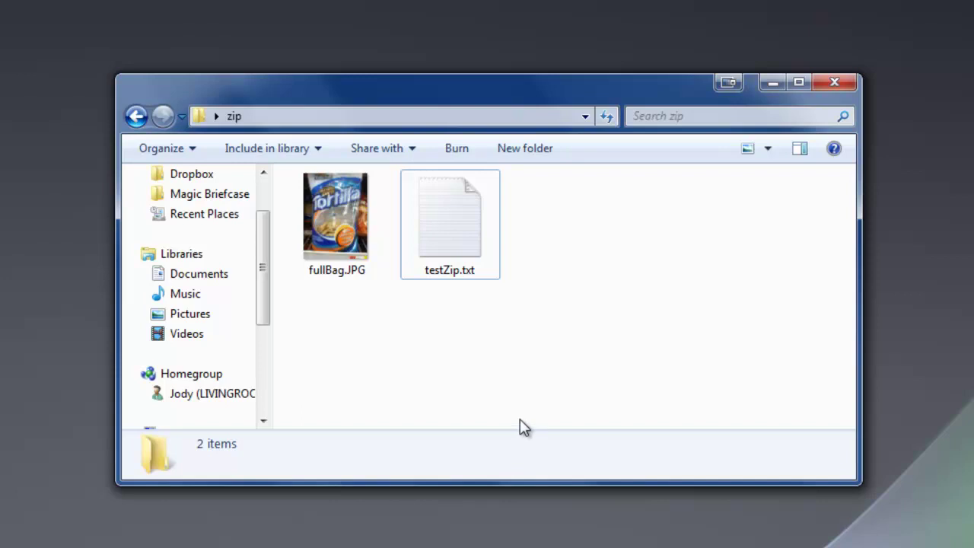
# Select fullBag.JPG and testZip.txt together and bring up the 7-Zip context submenu for them
pyautogui.moveTo(560, 323); pyautogui.dragTo(327, 204)
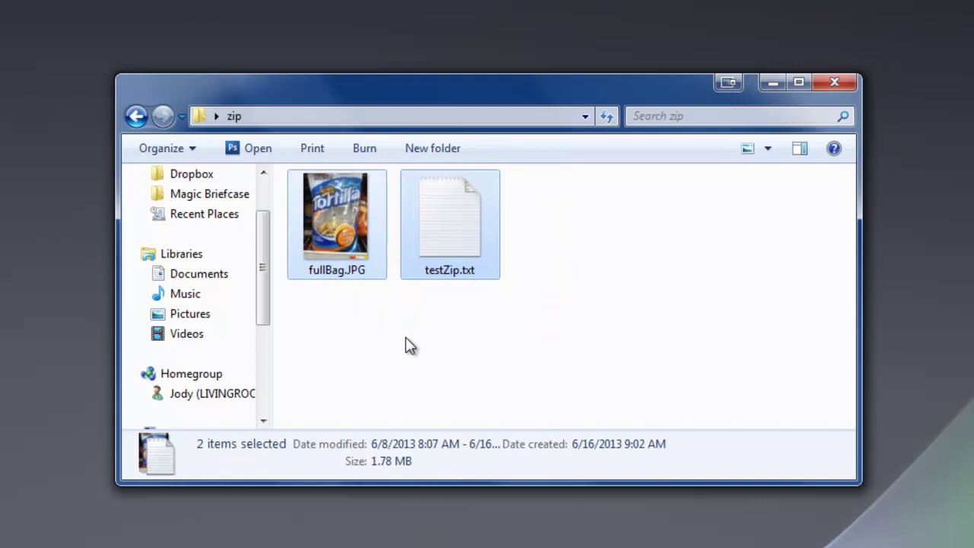
pyautogui.rightClick(457, 233)
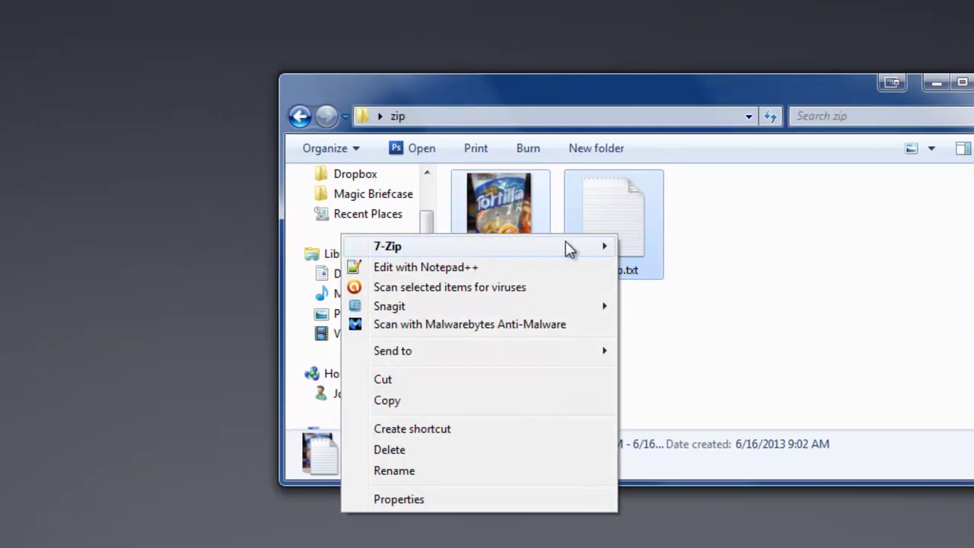
pyautogui.moveTo(452, 251)
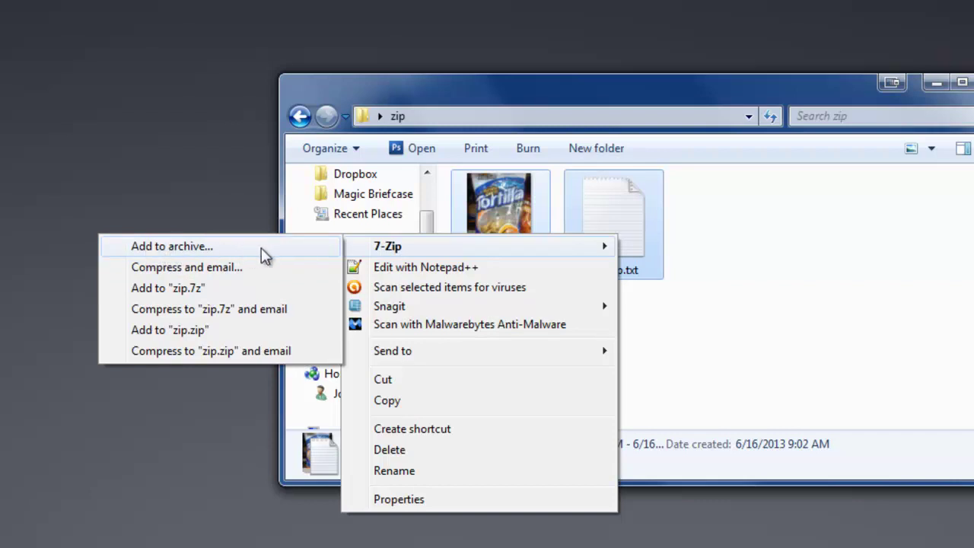
# Add both files to a new zip.7z archive, entering and confirming the archive password
pyautogui.click(213, 247)
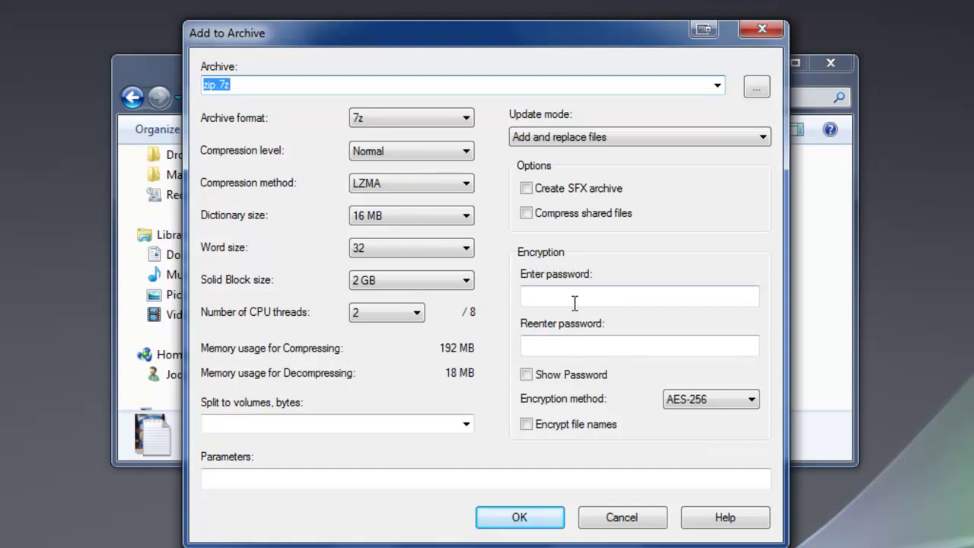
pyautogui.click(605, 296)
pyautogui.write('123')
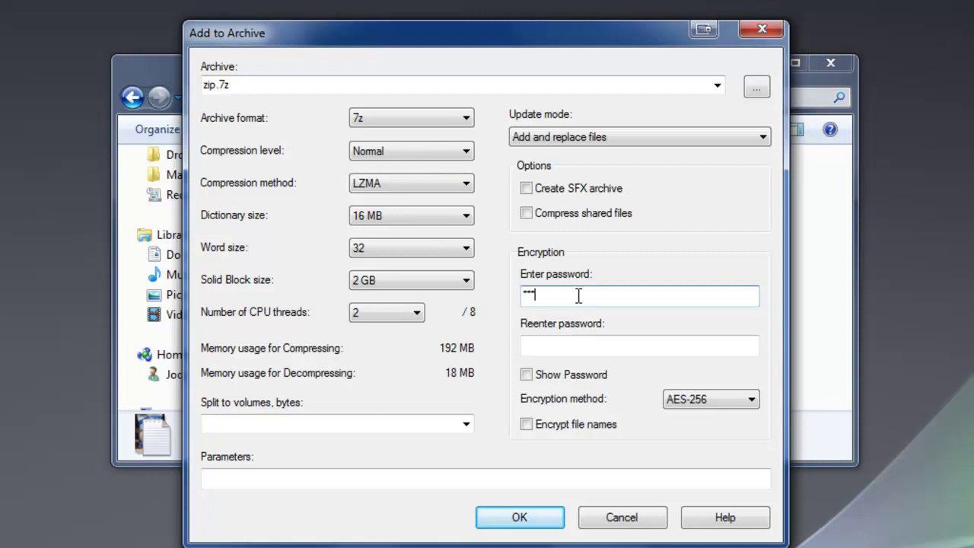
pyautogui.press('Tab')
pyautogui.write('123')
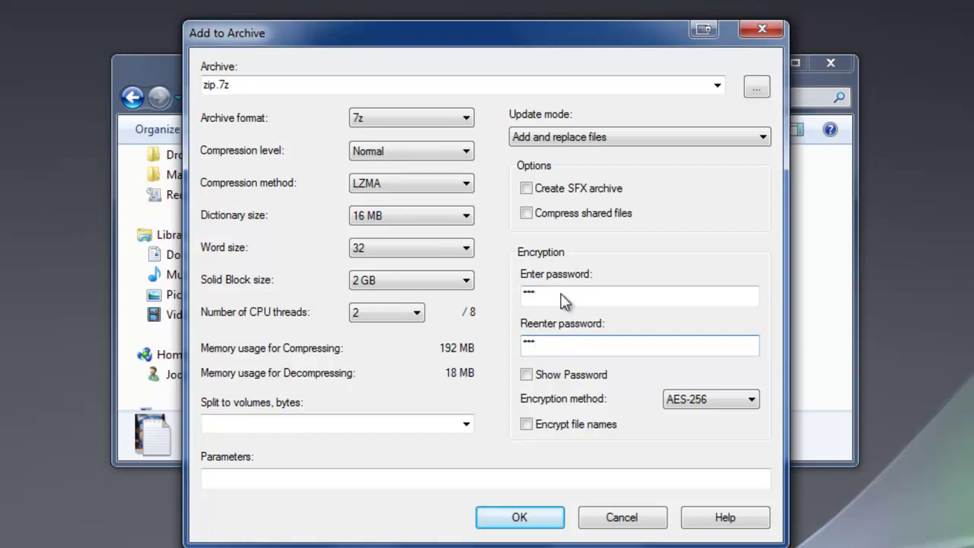
pyautogui.click(542, 523)
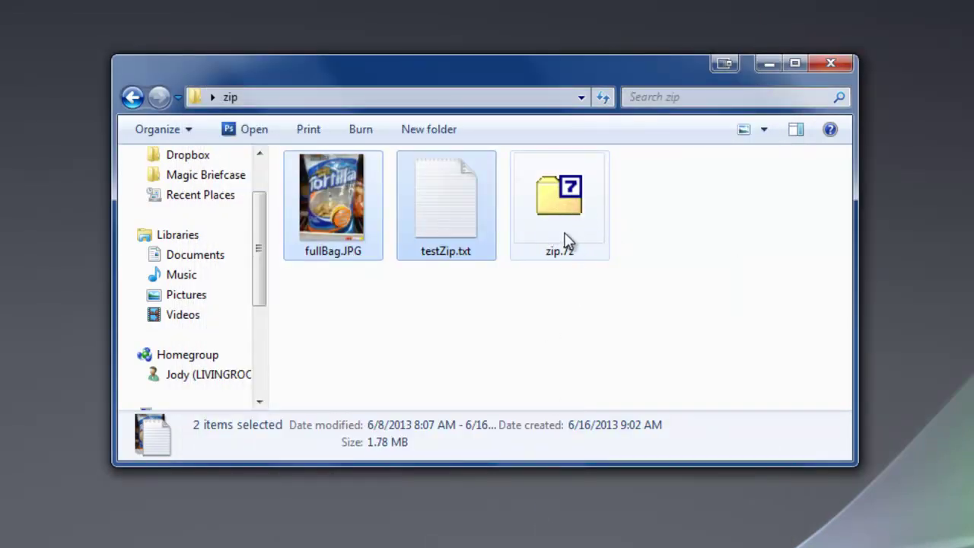
# Open zip.7z, unlock testZip.txt with the archive password, then close Notepad
pyautogui.moveTo(586, 235)
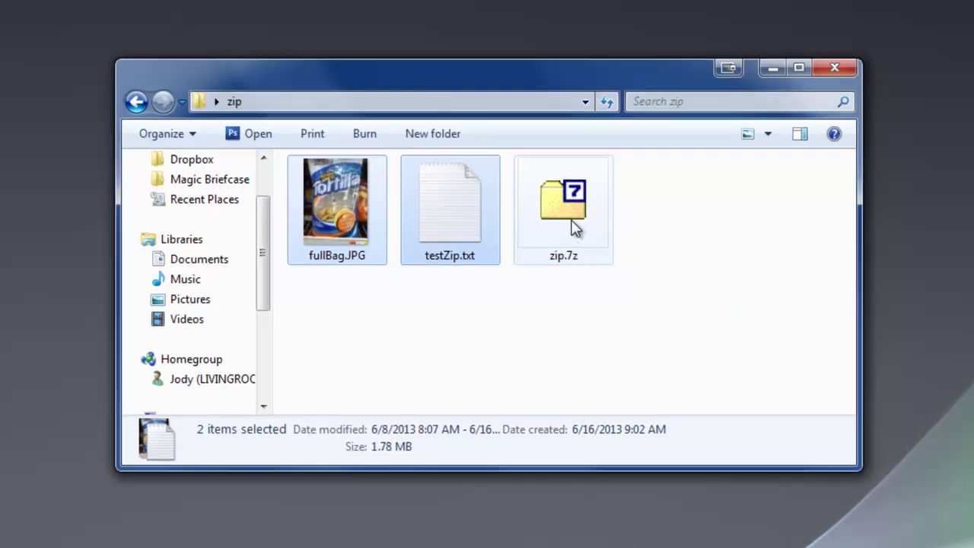
pyautogui.doubleClick(567, 220)
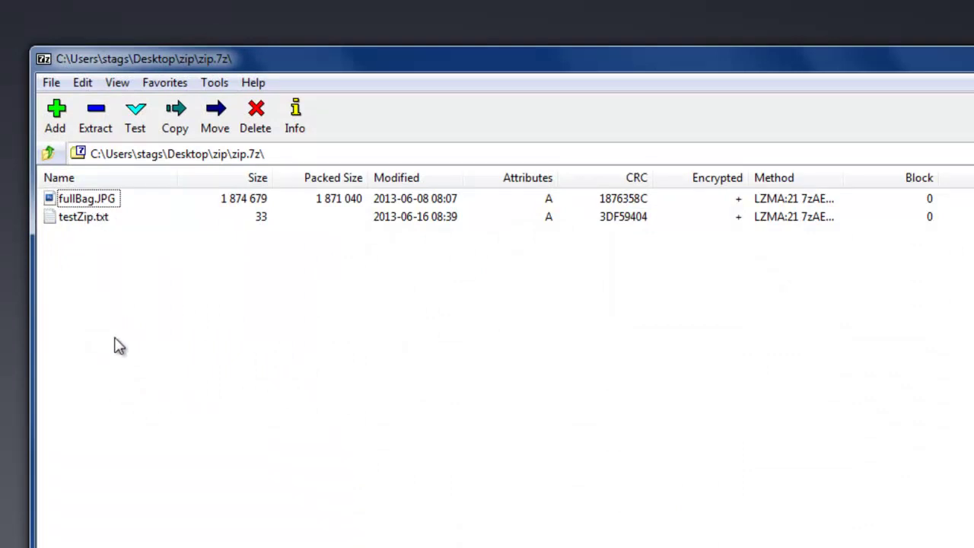
pyautogui.click(94, 217)
pyautogui.doubleClick(94, 207)
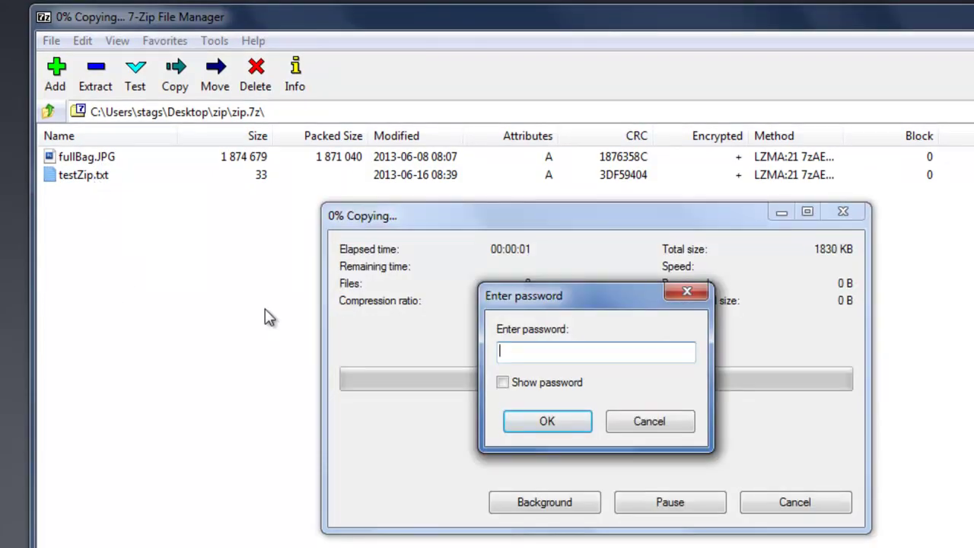
pyautogui.write('123')
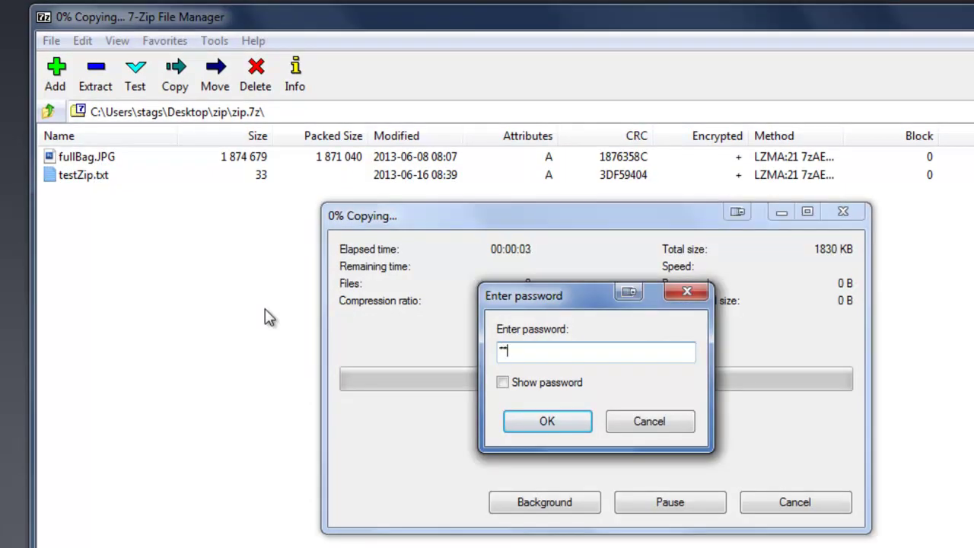
pyautogui.click(566, 423)
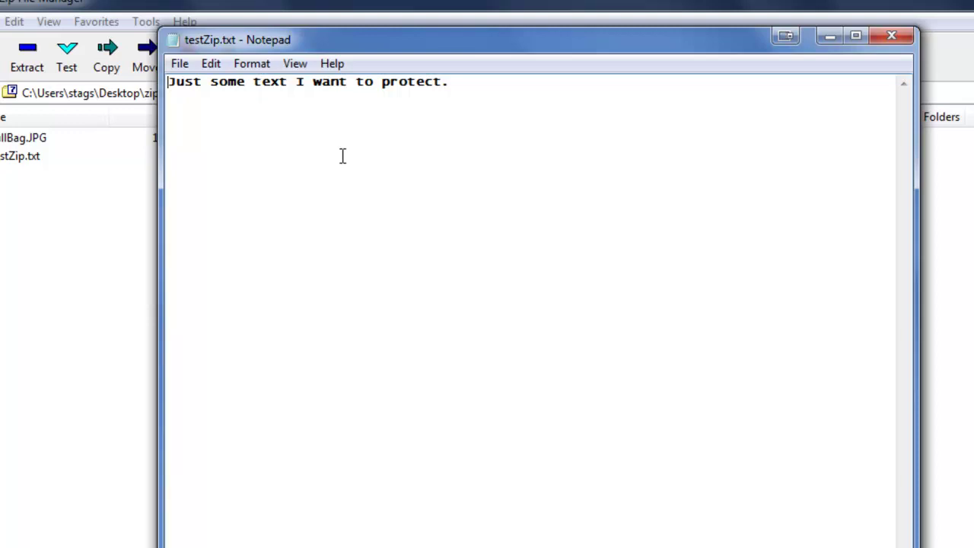
pyautogui.click(894, 37)
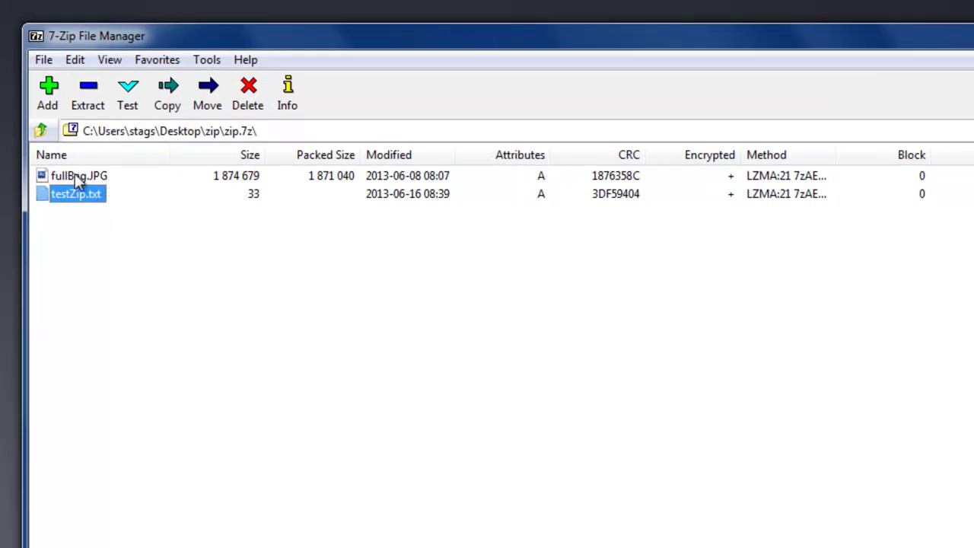
# View fullBag.JPG from zip.7z in Photoshop, then quit Photoshop and close 7-Zip File Manager
pyautogui.doubleClick(75, 175)
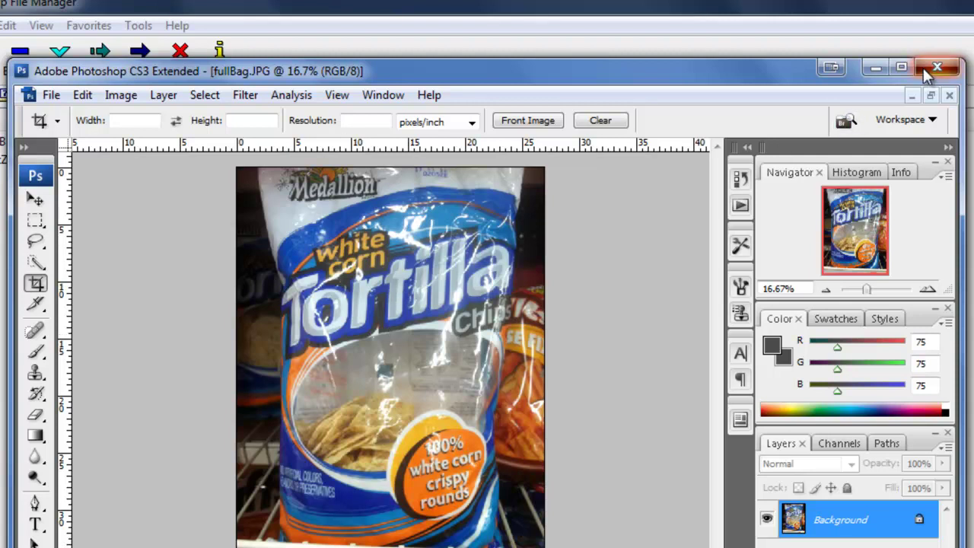
pyautogui.click(949, 95)
pyautogui.click(944, 72)
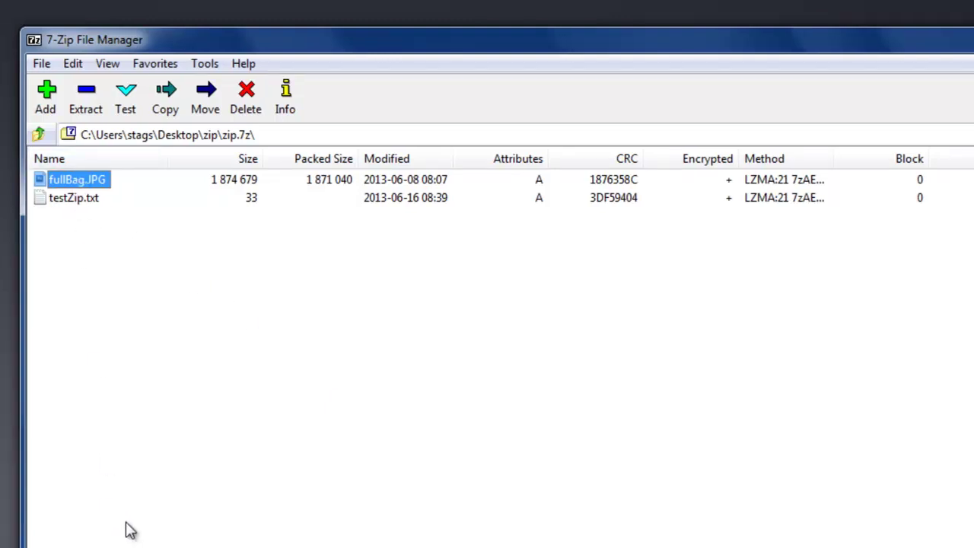
pyautogui.click(913, 43)
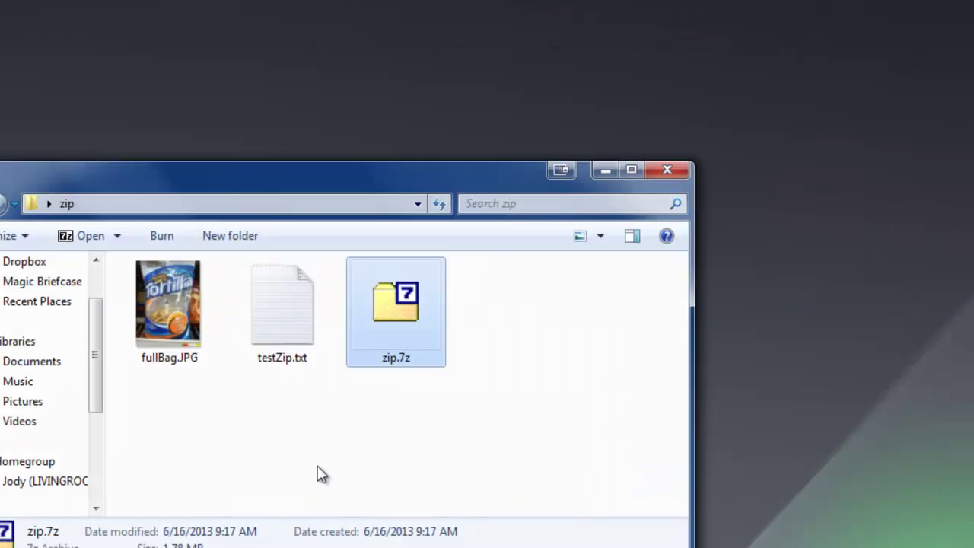
# Select fullBag.JPG and testZip.txt and bring up the 7-Zip context submenu
pyautogui.moveTo(313, 472); pyautogui.dragTo(312, 296)
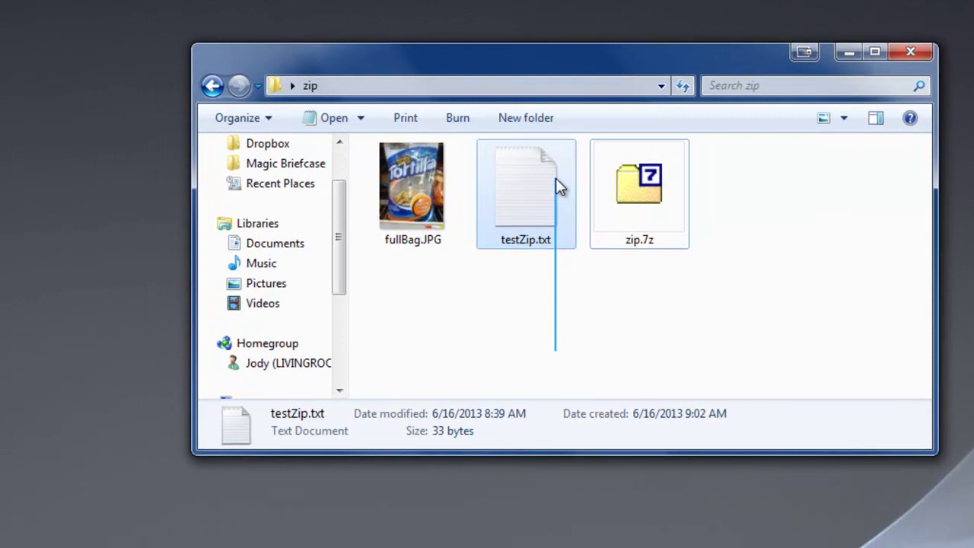
pyautogui.moveTo(556, 178); pyautogui.dragTo(390, 175)
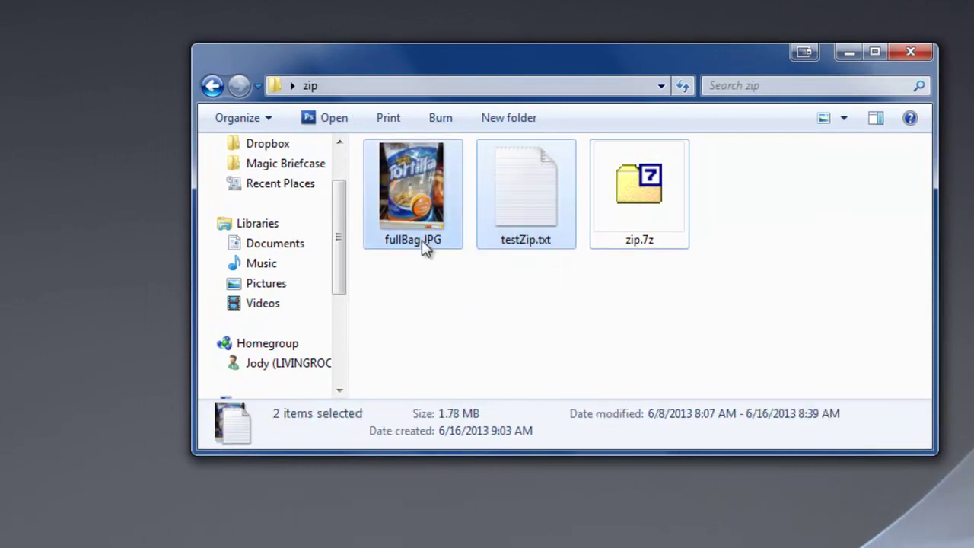
pyautogui.rightClick(421, 214)
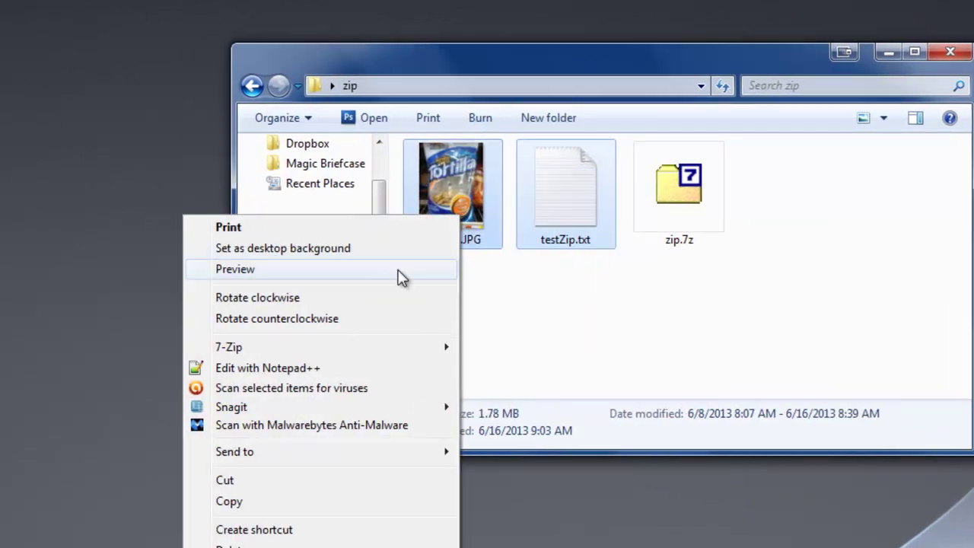
pyautogui.moveTo(532, 352)
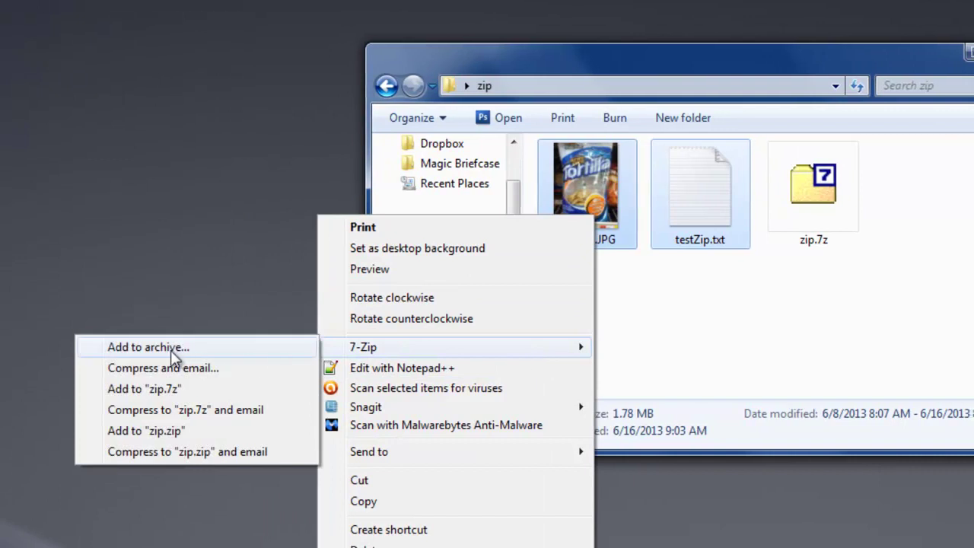
# Rebuild zip.7z with the archive password entered twice and Encrypt file names ticked
pyautogui.click(175, 348)
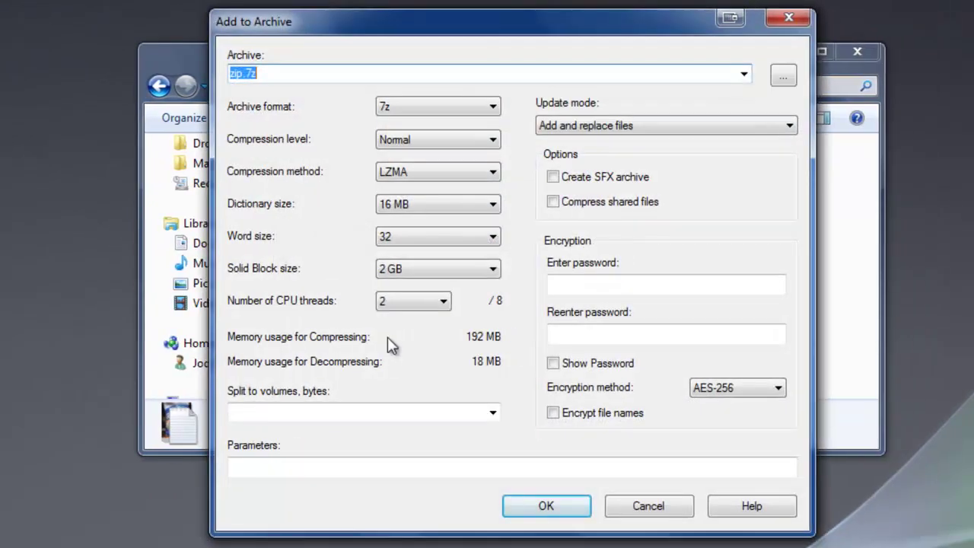
pyautogui.click(609, 286)
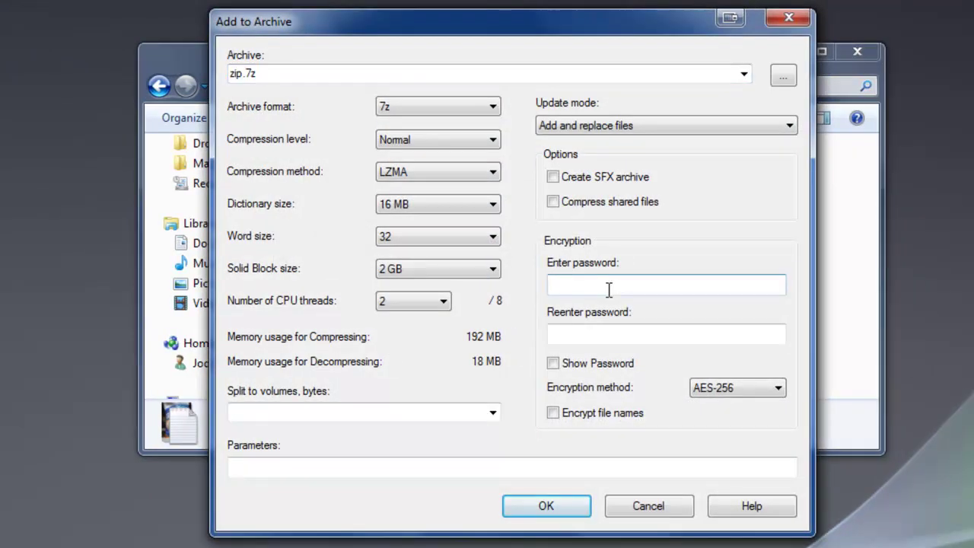
pyautogui.write('123')
pyautogui.press('Tab')
pyautogui.write('123')
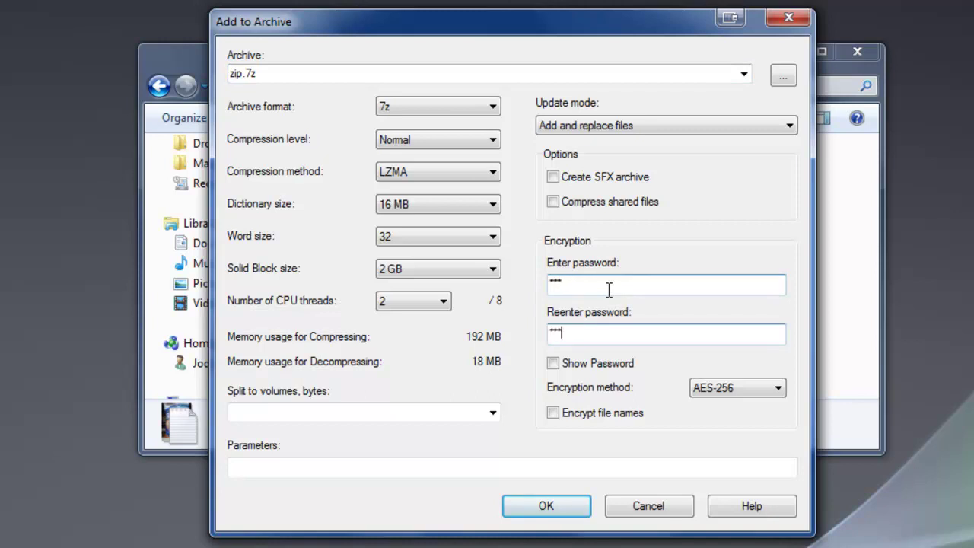
pyautogui.click(557, 417)
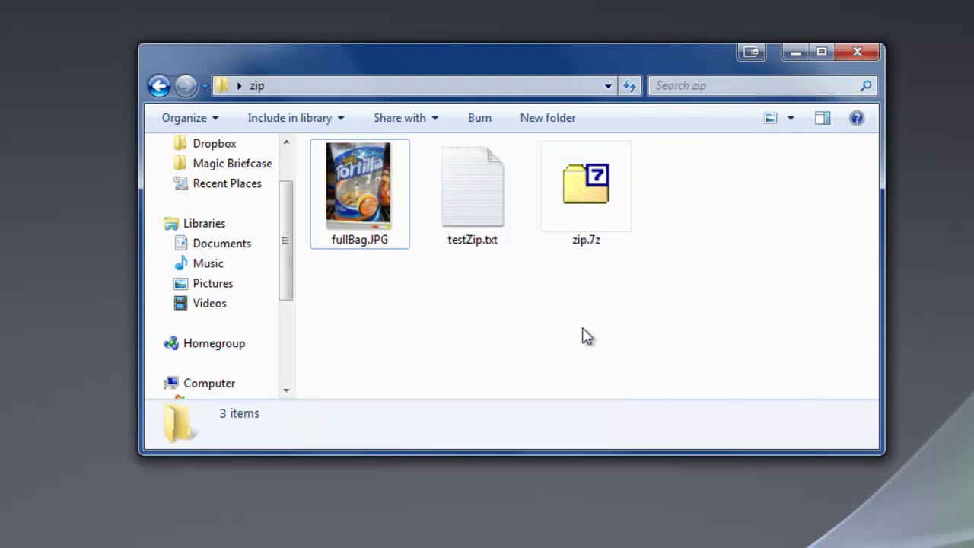
# Open zip.7z and unlock it with the archive password
pyautogui.doubleClick(587, 189)
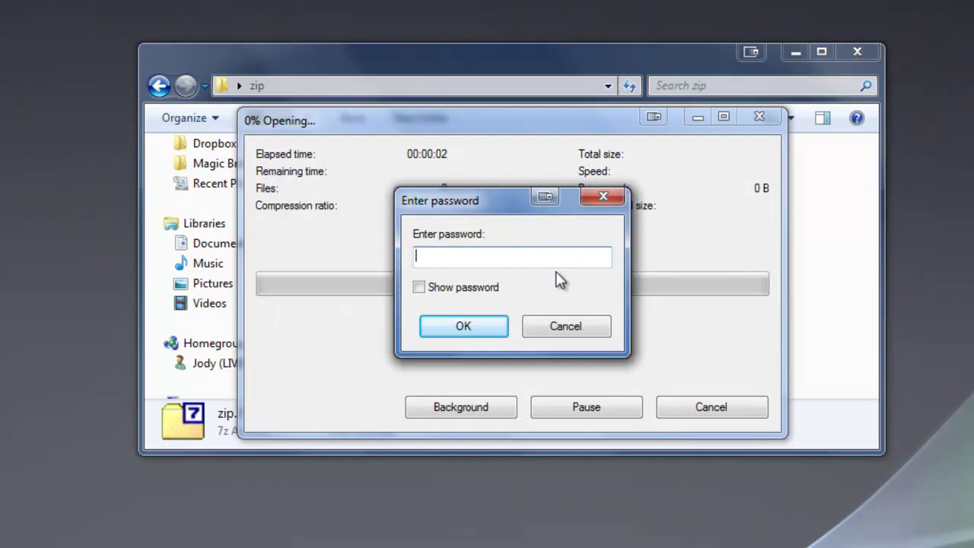
pyautogui.write('12')
pyautogui.press('Return')
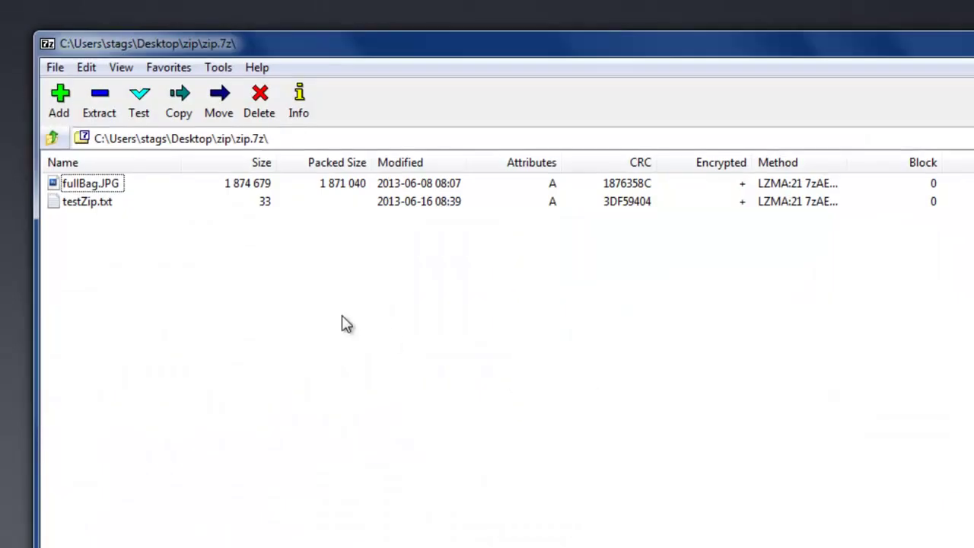
# Open testZip.txt and fullBag.JPG from the archive, closing Notepad and Photoshop afterwards
pyautogui.doubleClick(81, 204)
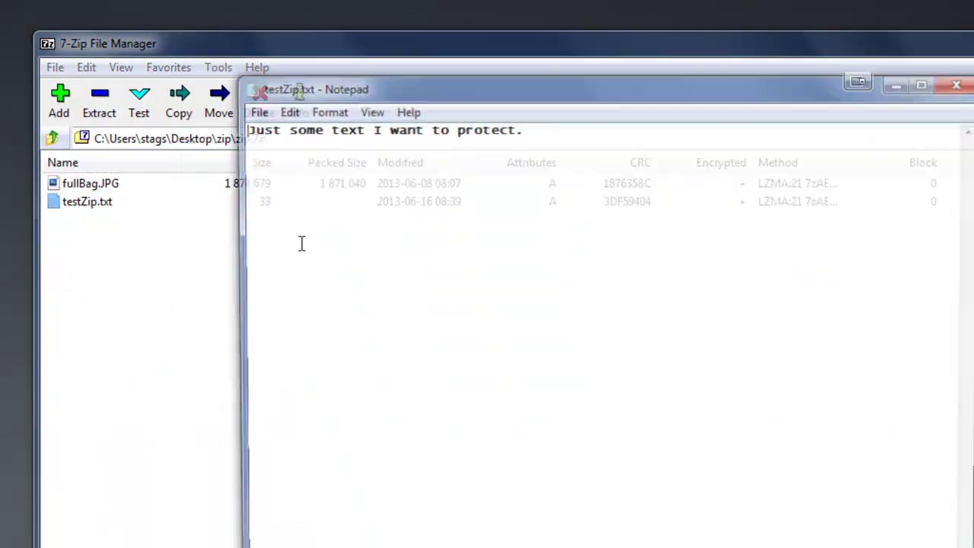
pyautogui.click(964, 81)
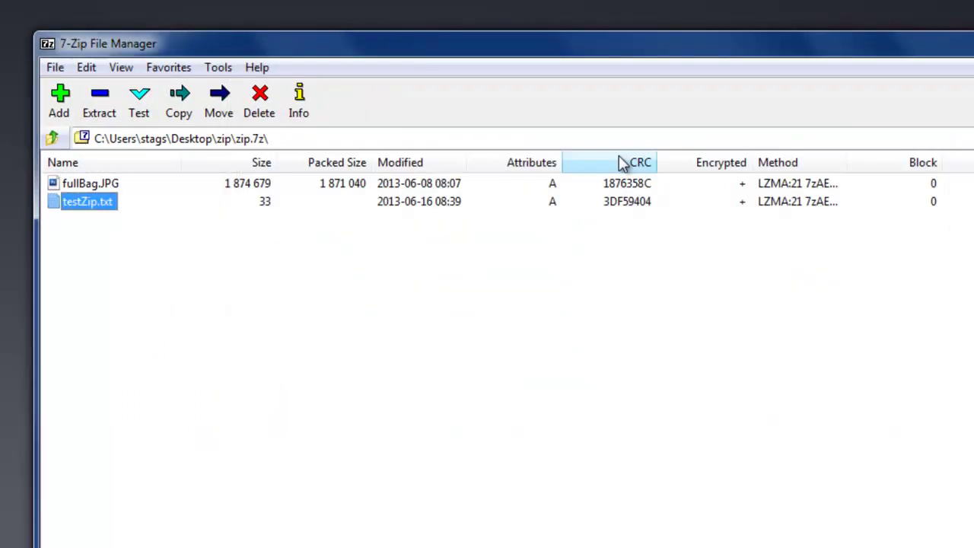
pyautogui.doubleClick(109, 185)
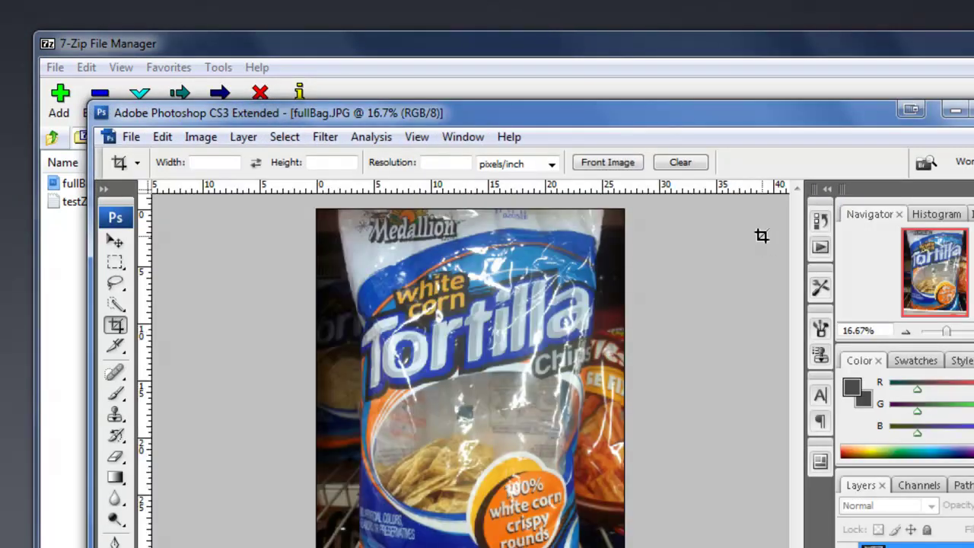
pyautogui.hotkey('ctrl', 'q')
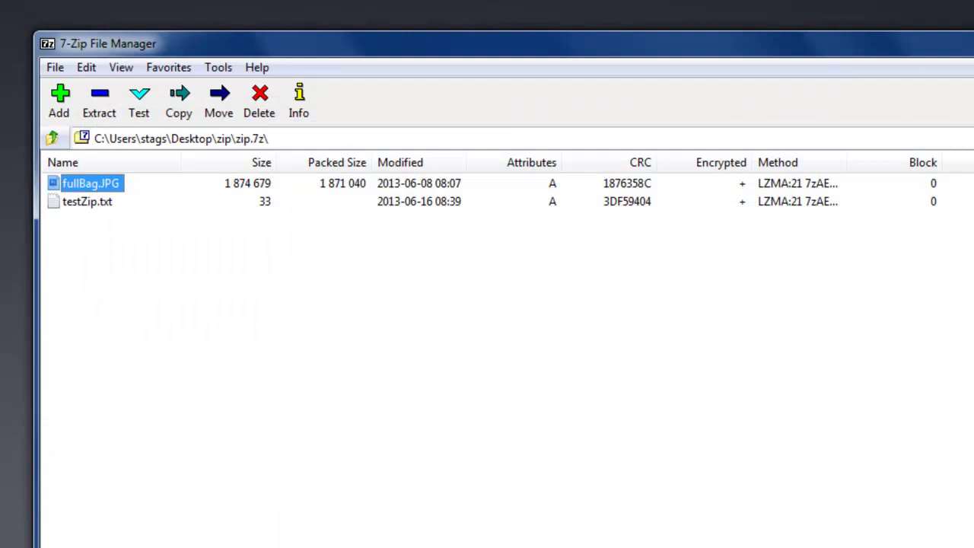
# Close 7-Zip File Manager, then open and close the original testZip.txt in Notepad
pyautogui.hotkey('alt', 'F4')
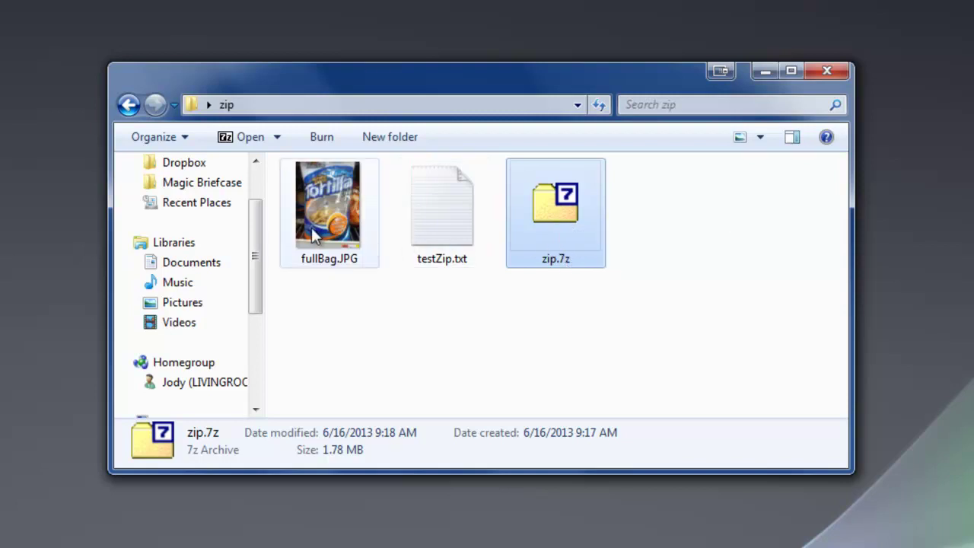
pyautogui.doubleClick(452, 212)
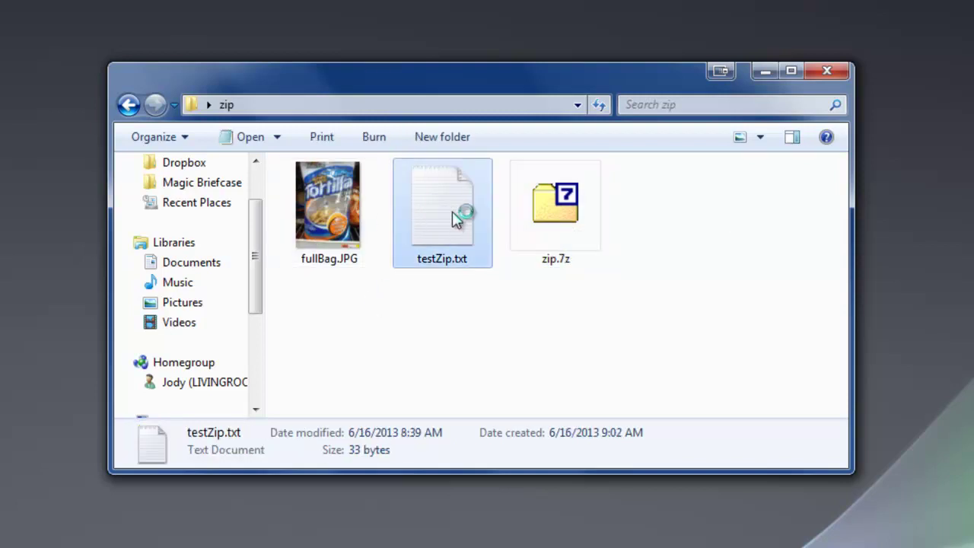
pyautogui.click(814, 1)
# Delete the original fullBag.JPG and testZip.txt to the Recycle Bin, leaving only zip.7z
pyautogui.click(491, 349)
pyautogui.moveTo(496, 355); pyautogui.dragTo(317, 215)
pyautogui.rightClick(335, 228)
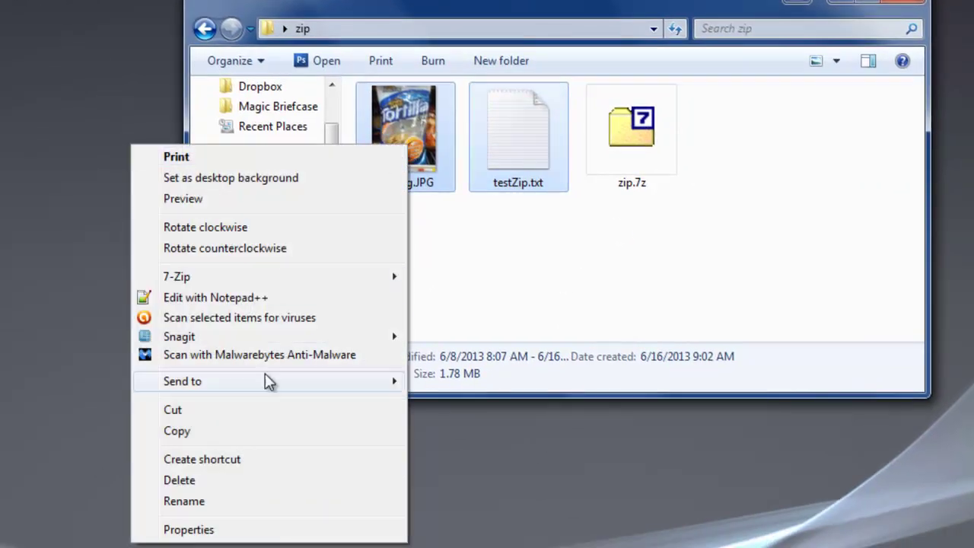
pyautogui.click(211, 489)
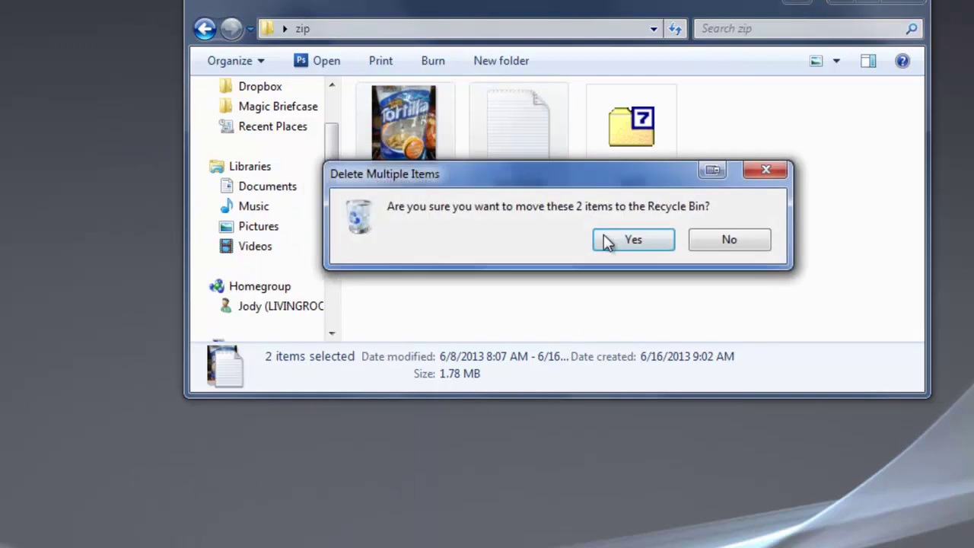
pyautogui.click(609, 239)
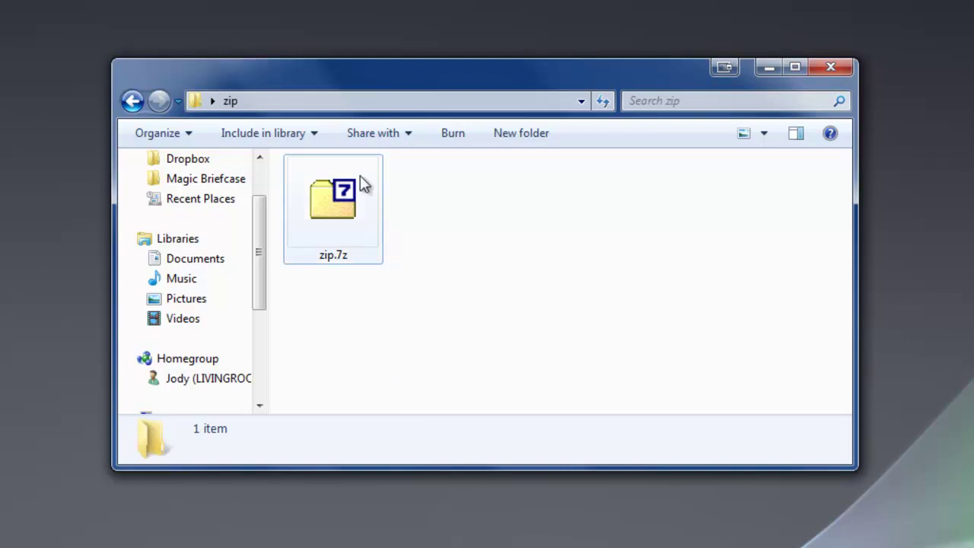
# Open zip.7z with the archive password to show both encrypted files still inside
pyautogui.moveTo(376, 204)
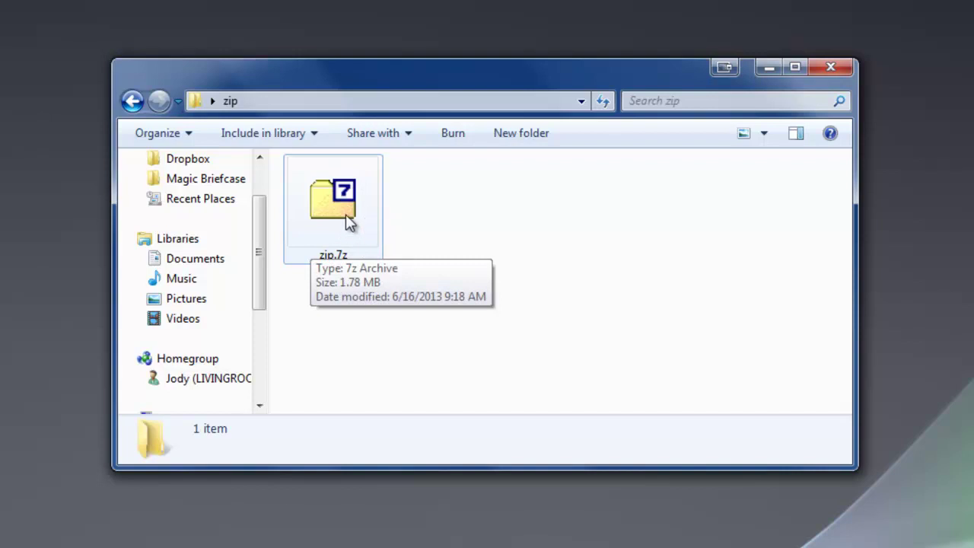
pyautogui.doubleClick(349, 227)
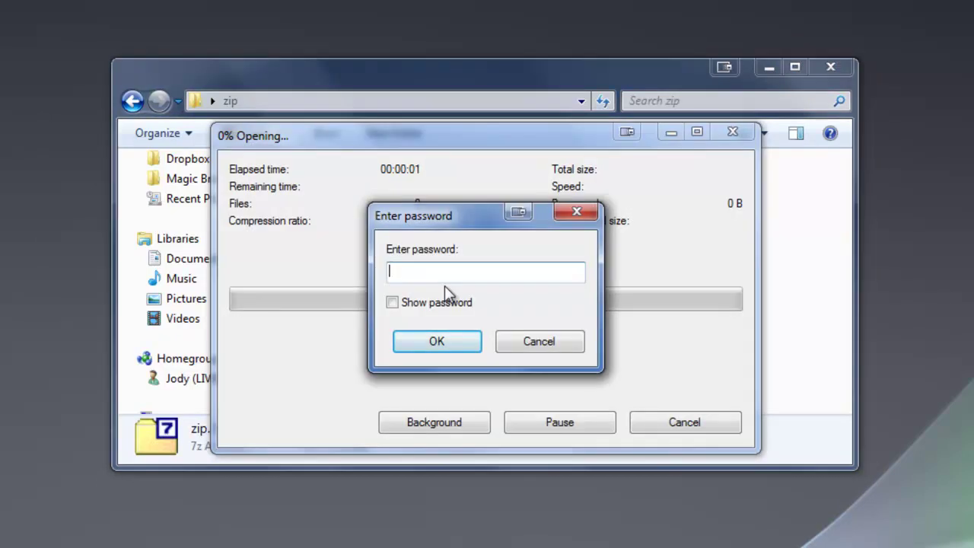
pyautogui.write('1')
pyautogui.press('Return')
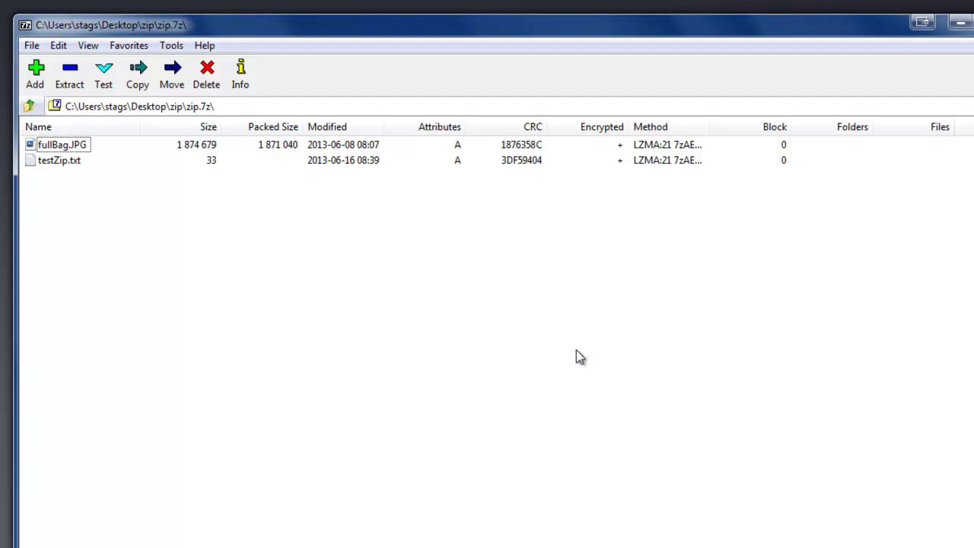
# Open fullBag.JPG from zip.7z in Photoshop, then close Photoshop
pyautogui.doubleClick(77, 149)
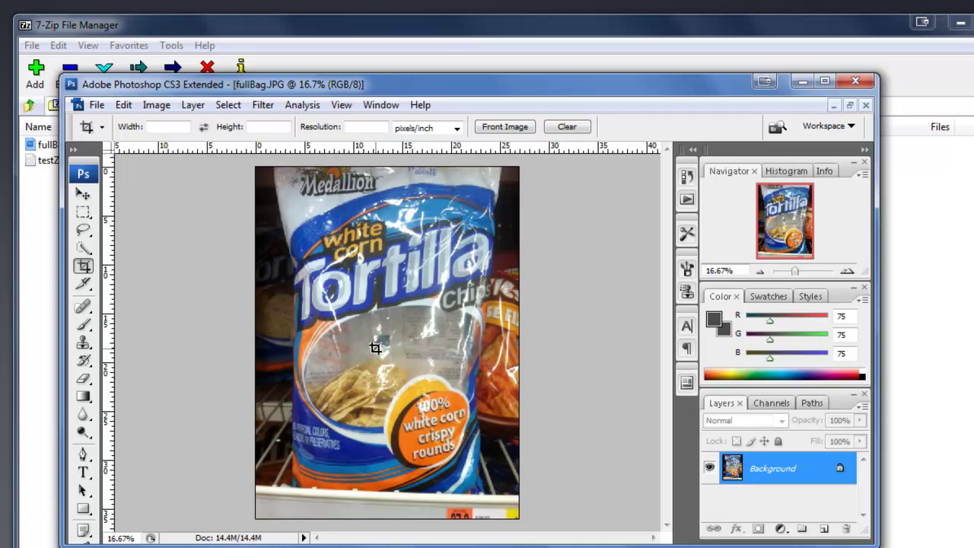
pyautogui.click(856, 81)
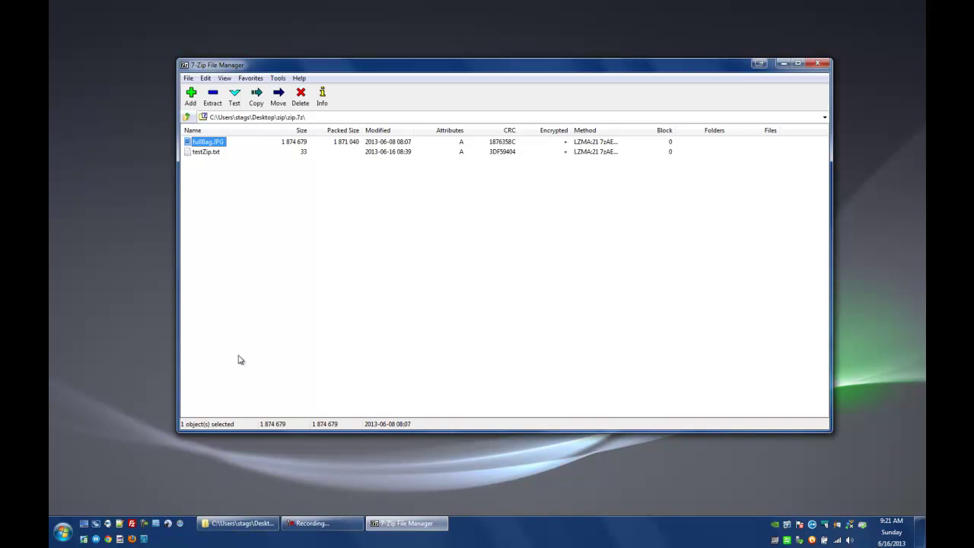
# Close the archive window and go to Control Panel's file type association settings
pyautogui.click(826, 66)
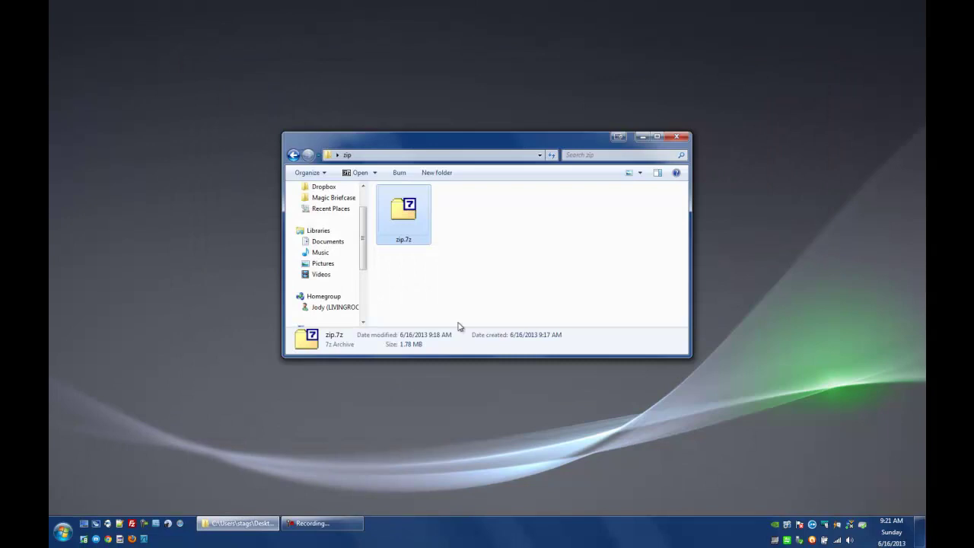
pyautogui.click(62, 531)
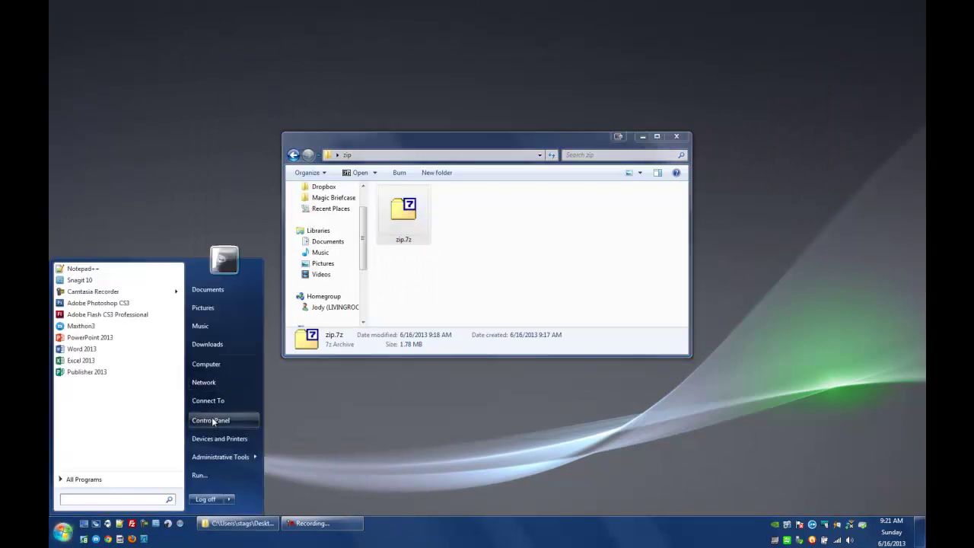
pyautogui.click(215, 420)
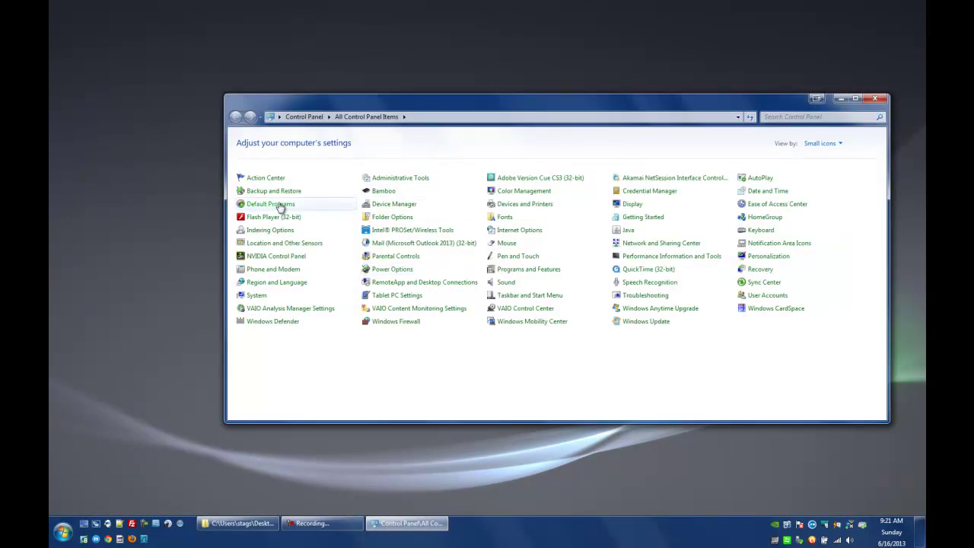
pyautogui.click(279, 205)
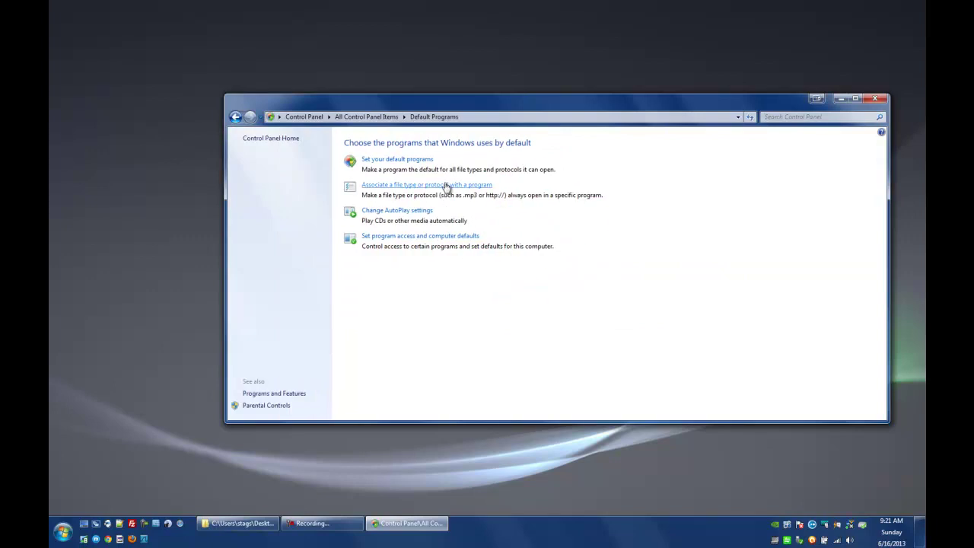
pyautogui.click(447, 185)
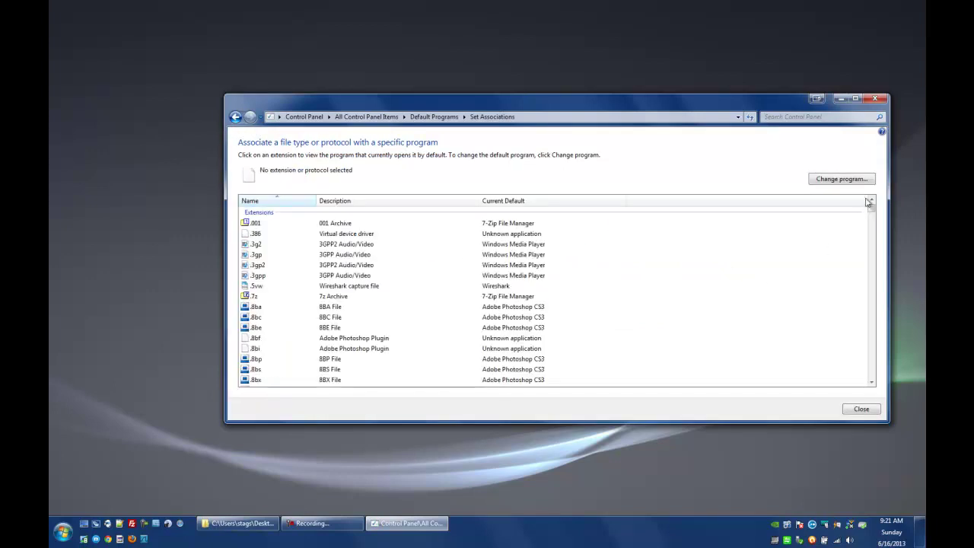
# Change the .jpg default from Adobe Photoshop CS3 to Windows Photo Viewer
pyautogui.moveTo(872, 204); pyautogui.dragTo(880, 278)
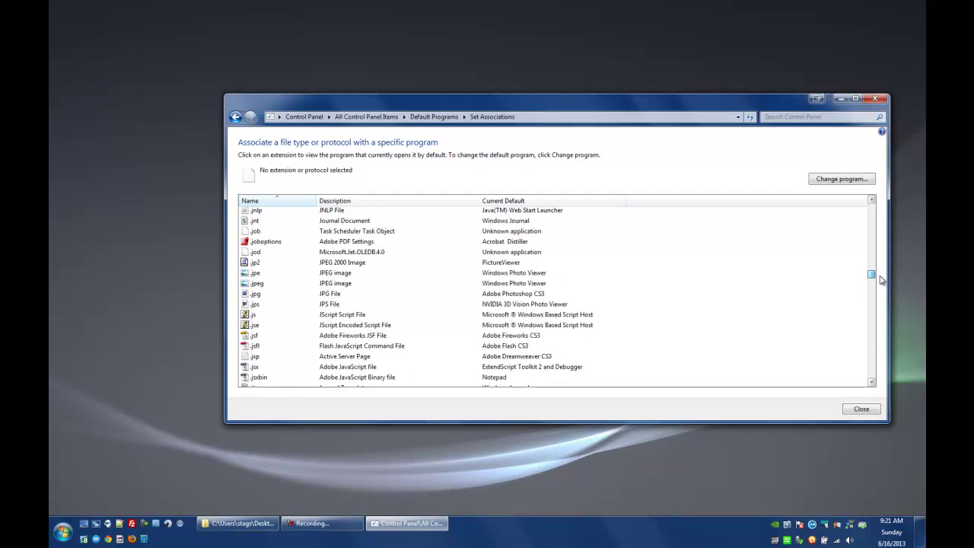
pyautogui.click(321, 296)
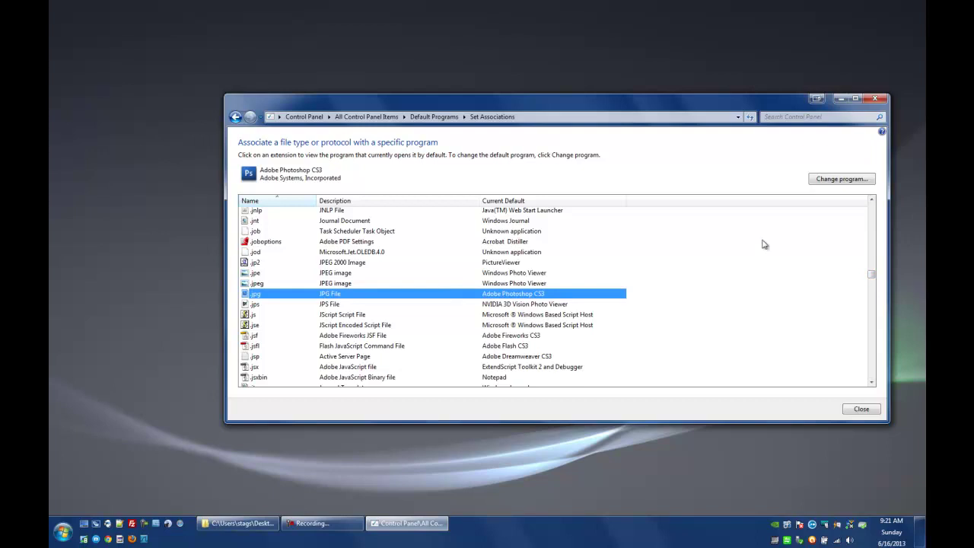
pyautogui.click(836, 182)
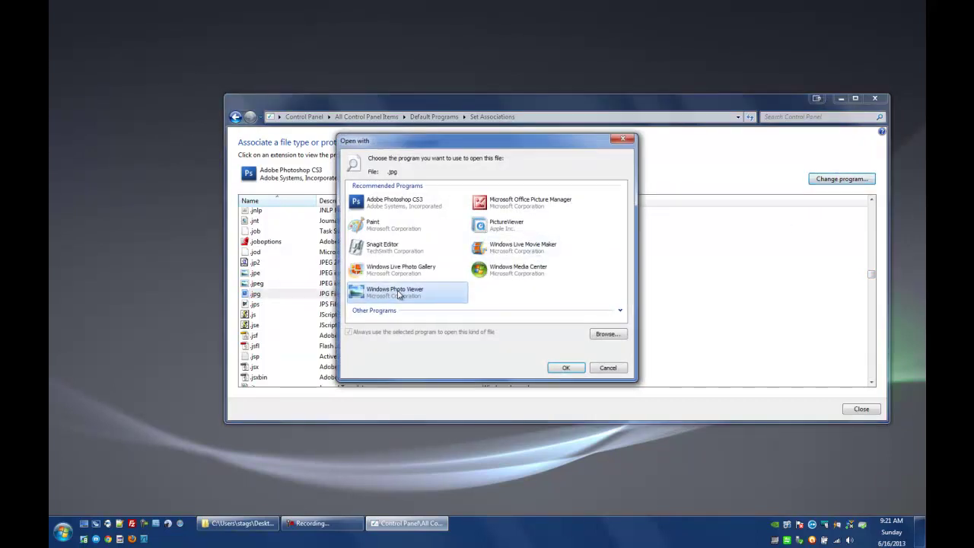
pyautogui.click(573, 369)
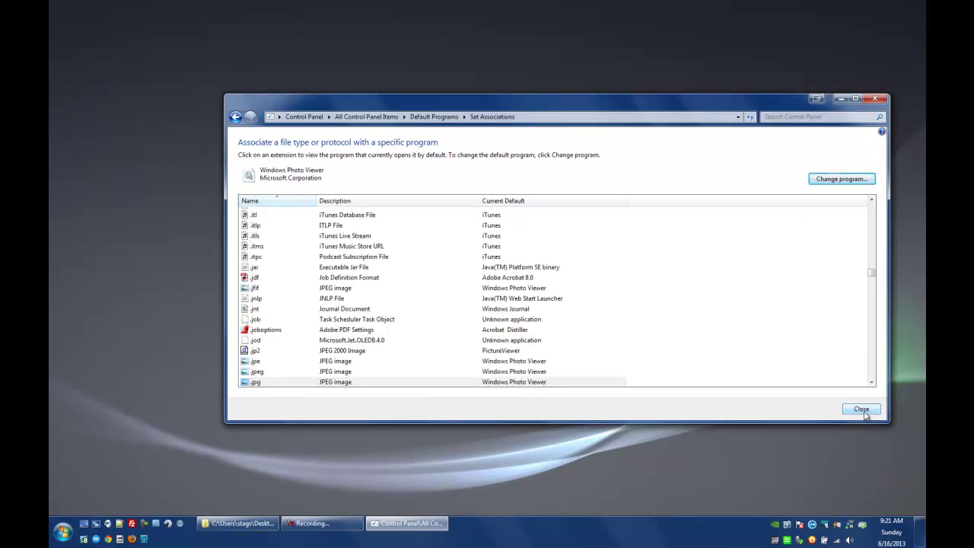
pyautogui.click(859, 410)
pyautogui.click(876, 98)
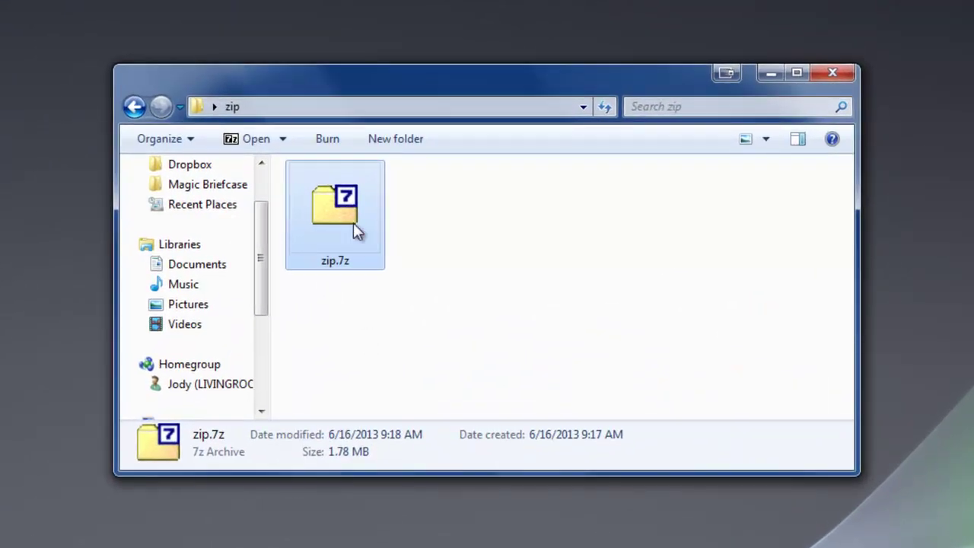
# Open zip.7z with its password and view fullBag.JPG from inside the archive
pyautogui.doubleClick(354, 223)
pyautogui.write('***')
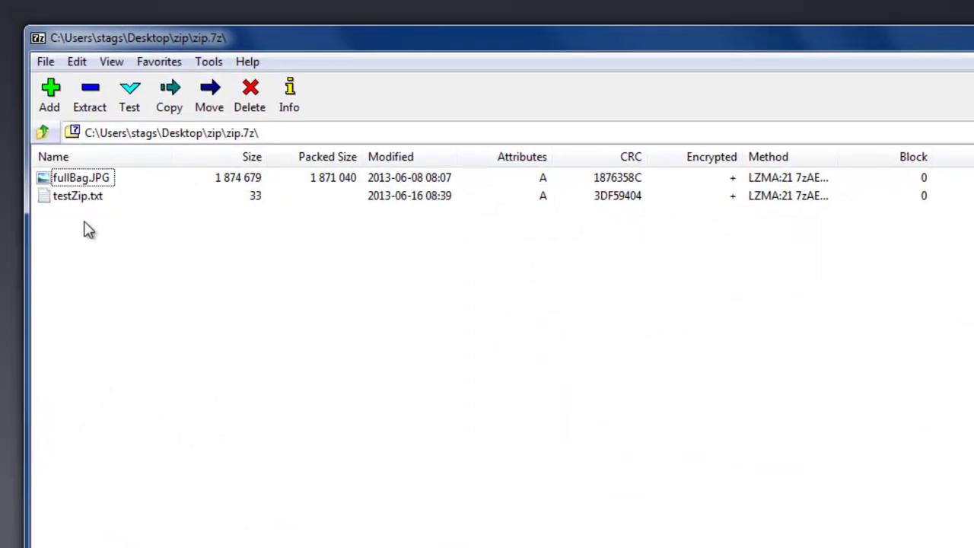
pyautogui.doubleClick(93, 176)
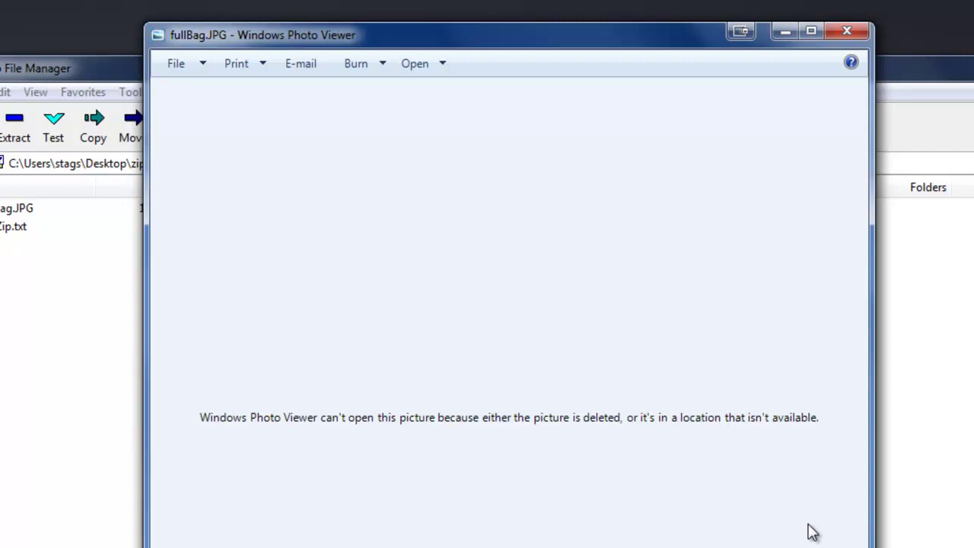
# Close the photo viewer and extract fullBag.JPG from zip.7z into the zip folder
pyautogui.click(857, 31)
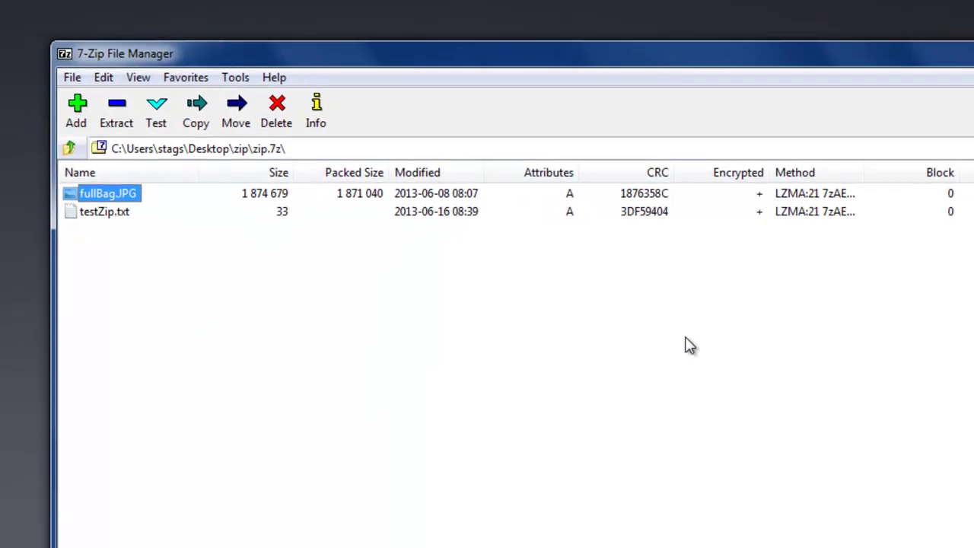
pyautogui.click(110, 194)
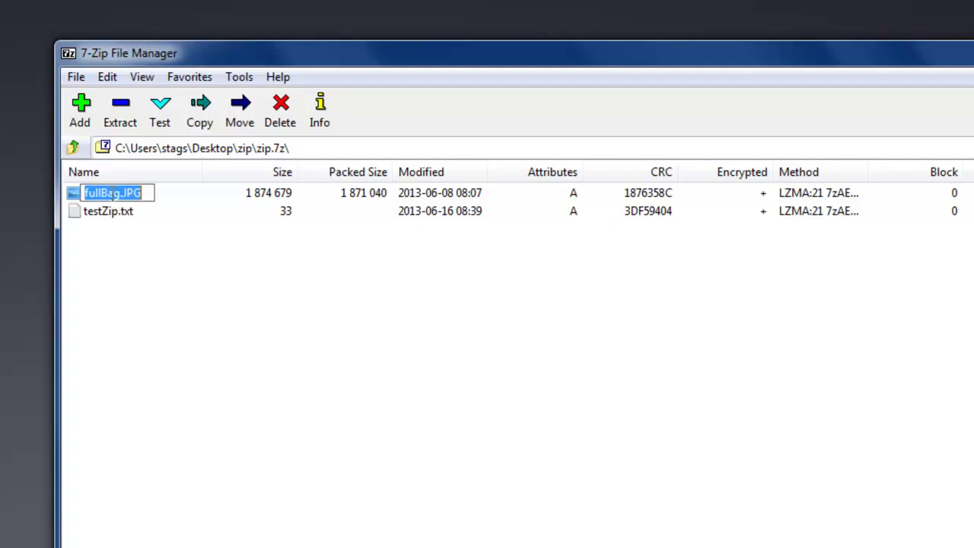
pyautogui.press('Escape')
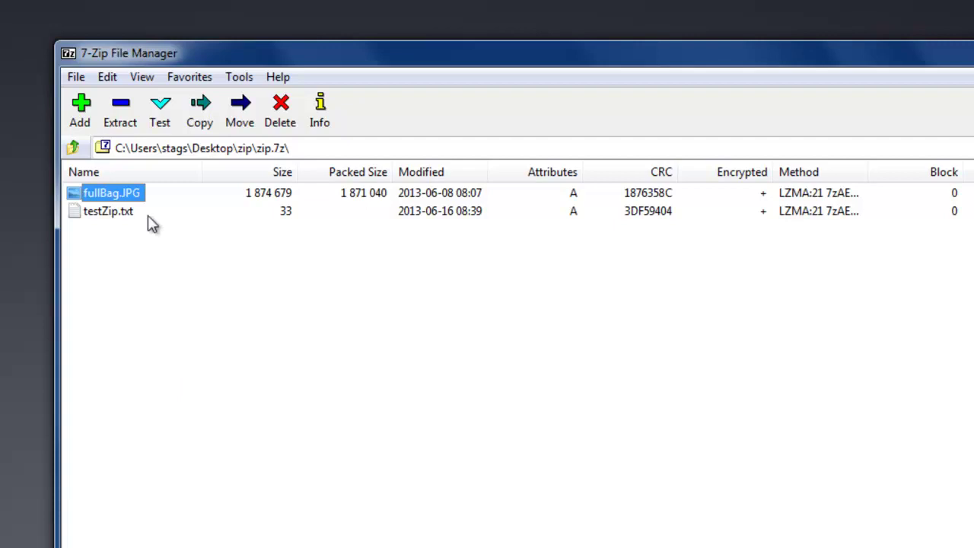
pyautogui.click(118, 128)
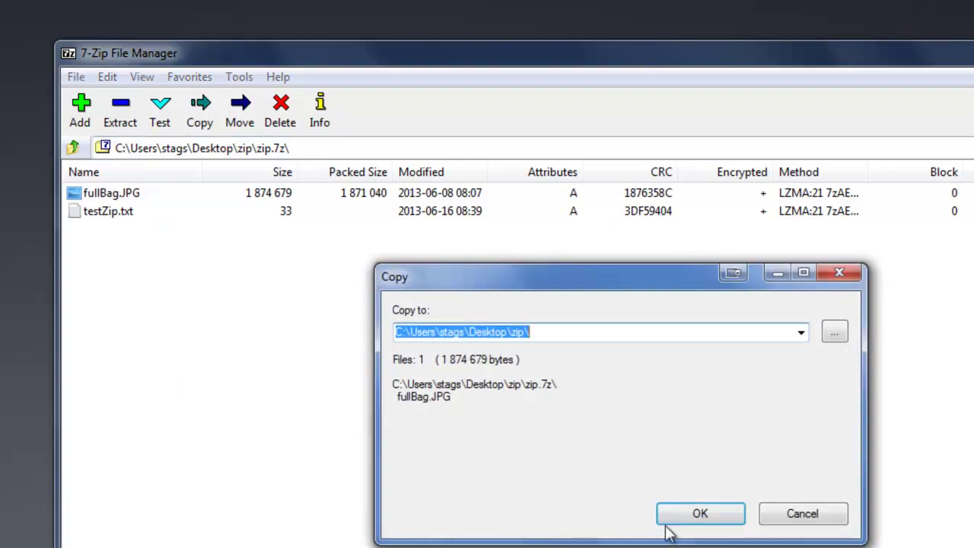
pyautogui.click(735, 516)
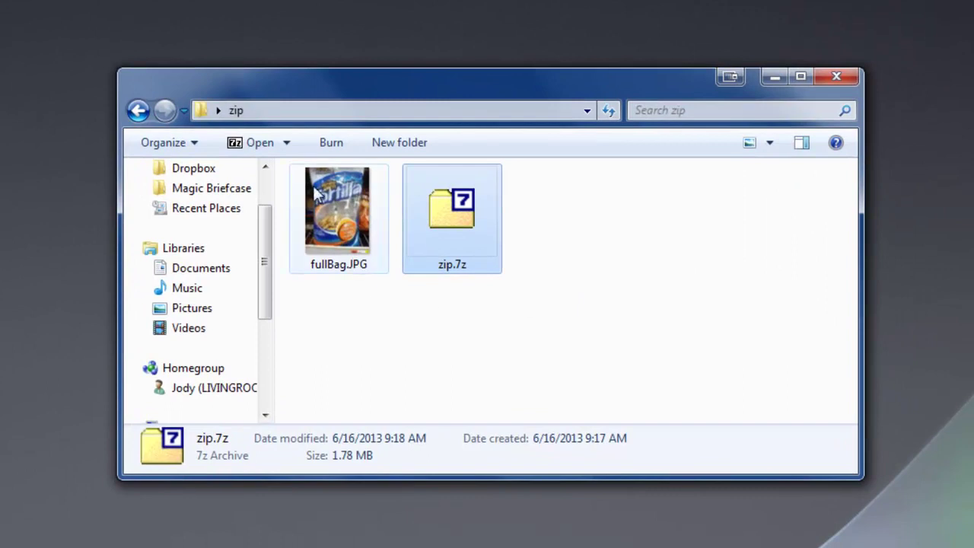
pyautogui.moveTo(326, 213)
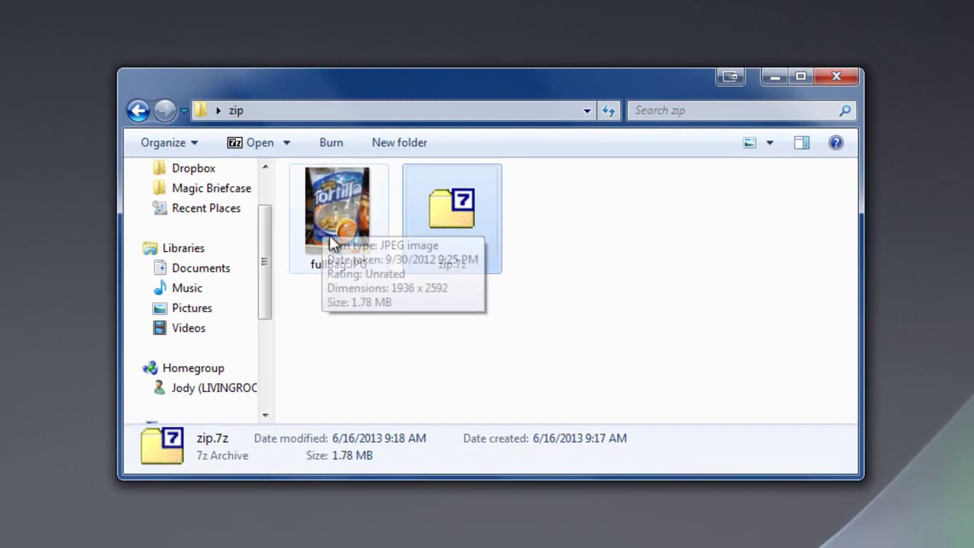
pyautogui.click(323, 233)
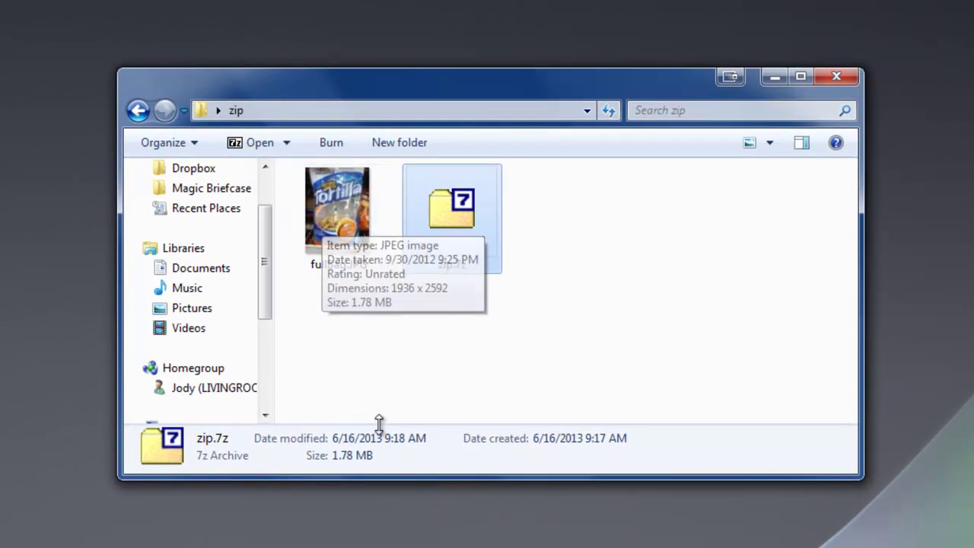
pyautogui.doubleClick(339, 354)
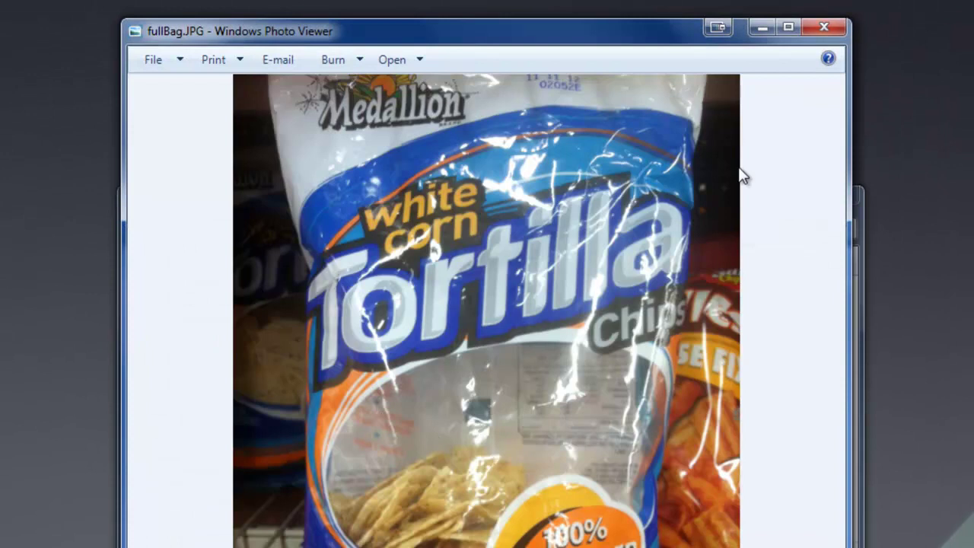
pyautogui.click(825, 28)
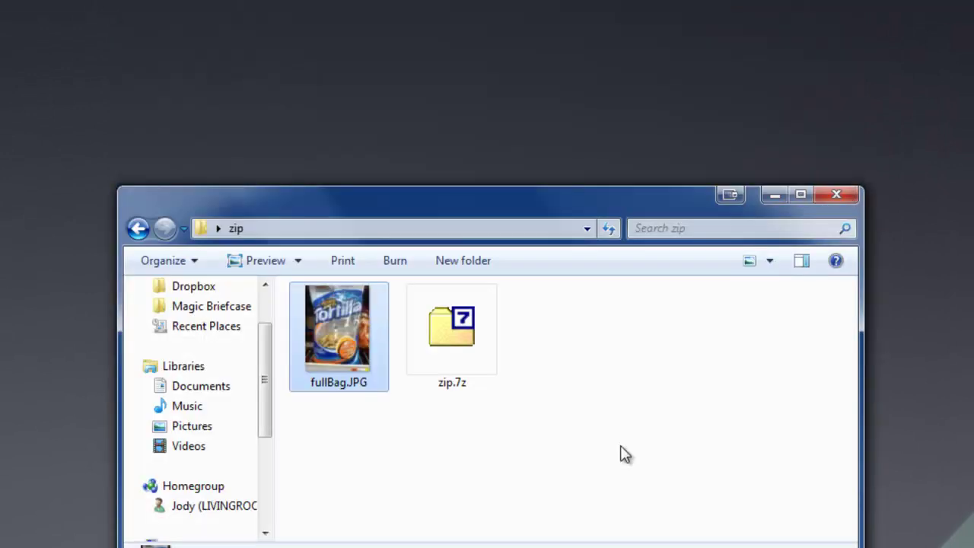
# Delete the extracted fullBag.JPG to the Recycle Bin, leaving zip.7z alone
pyautogui.moveTo(343, 354)
pyautogui.rightClick(342, 326)
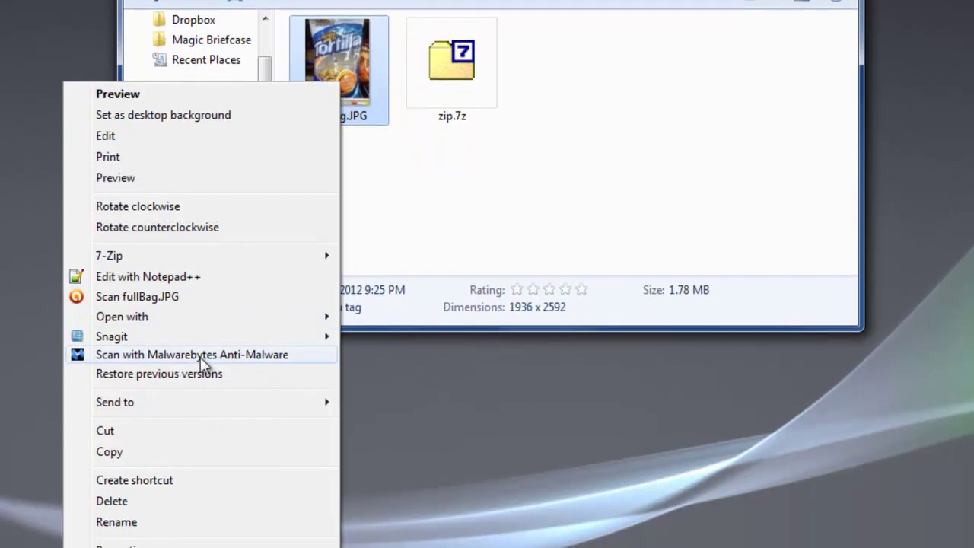
pyautogui.click(130, 502)
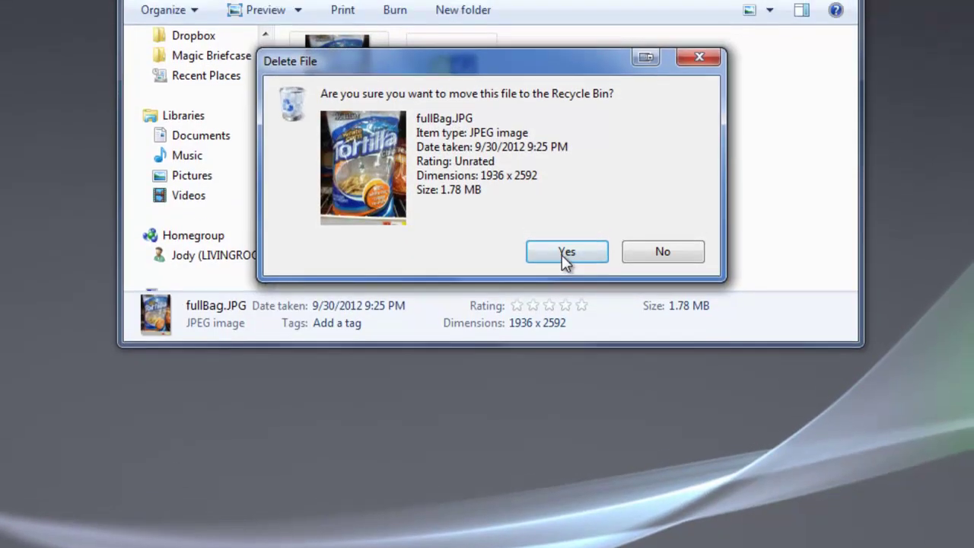
pyautogui.click(565, 240)
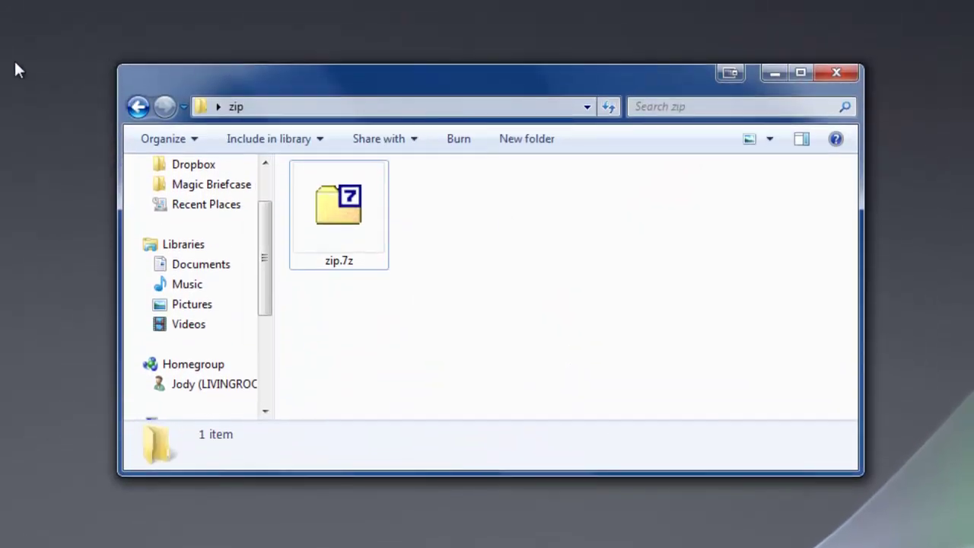
pyautogui.moveTo(356, 244)
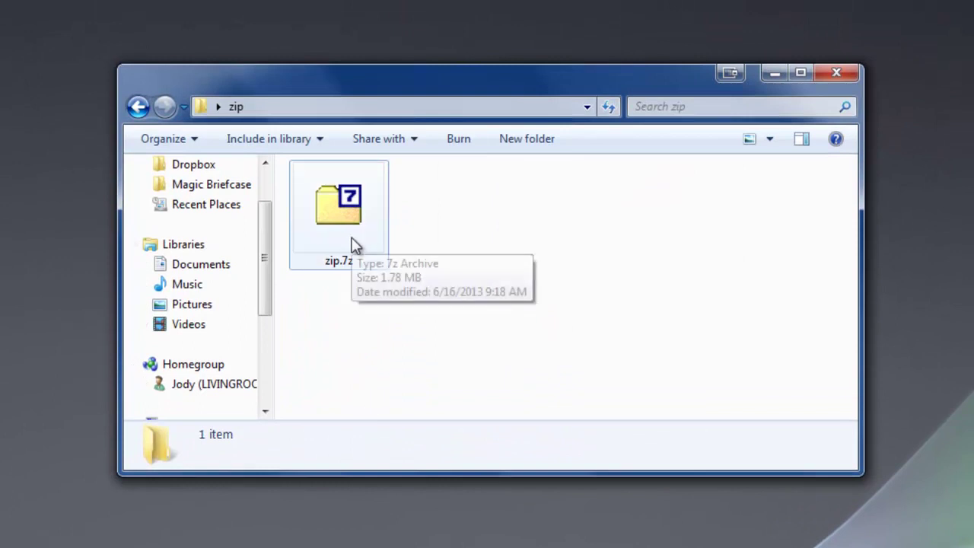